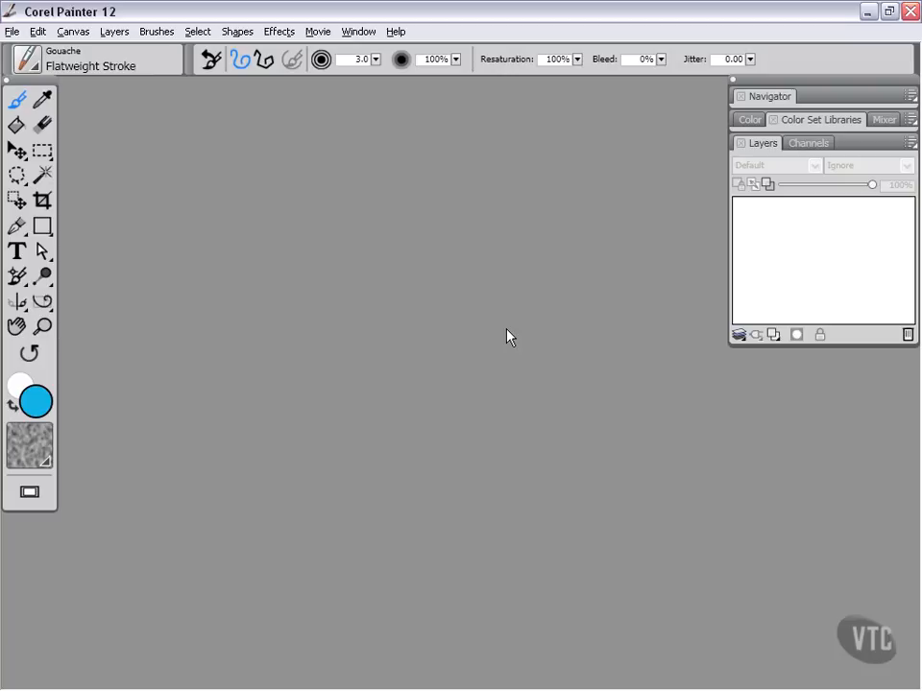
Create a new image 1000 pixels wide and 1618 pixels high
{"action": "left_click", "coordinate": [11, 31]}
{"action": "left_click", "coordinate": [32, 49]}
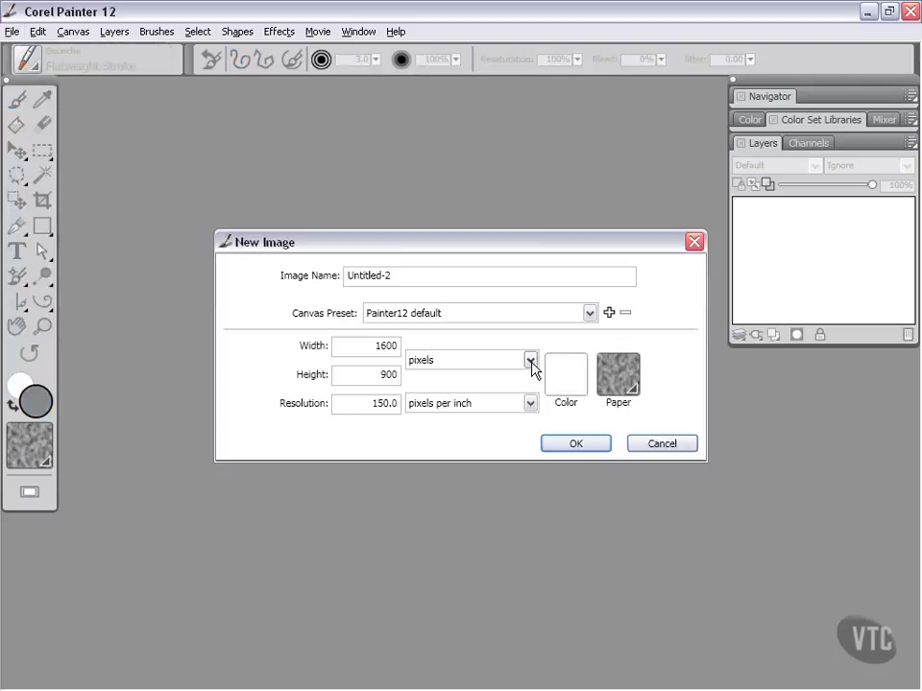
{"action": "double_click", "coordinate": [374, 345]}
{"action": "type", "text": "1000"}
{"action": "key", "text": "Tab"}
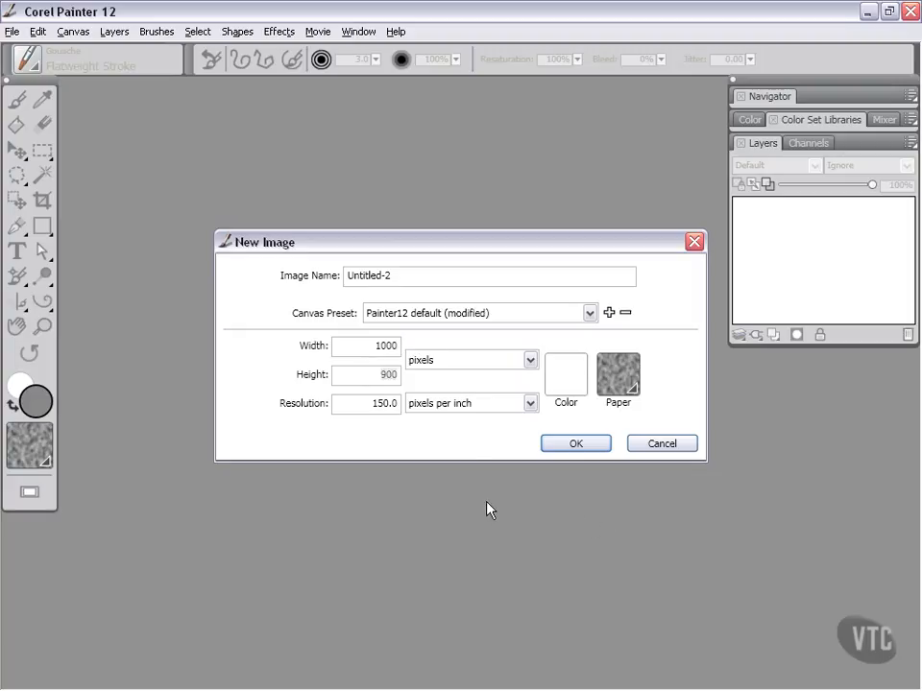
{"action": "type", "text": "1618"}
{"action": "left_click", "coordinate": [577, 445]}
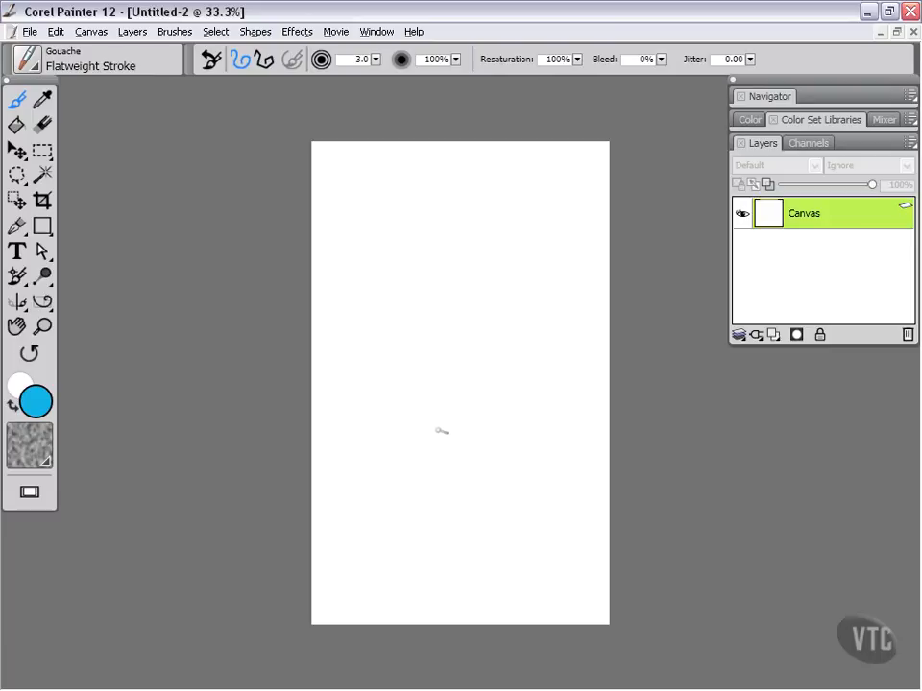
Show the Divine Proportion controls and place them beneath the Layers panel
{"action": "left_click", "coordinate": [380, 31]}
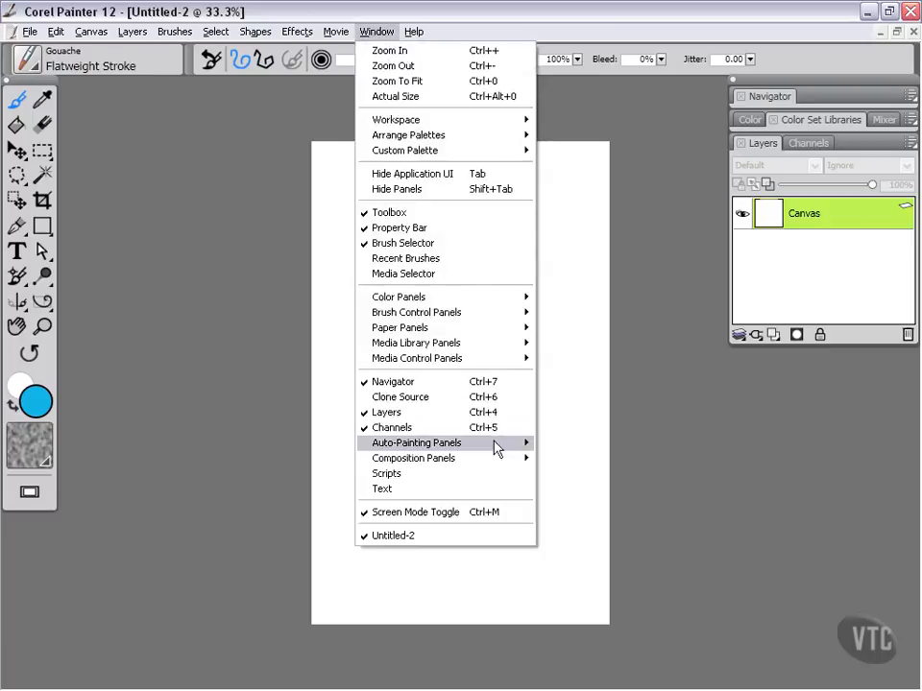
{"action": "mouse_move", "coordinate": [520, 459]}
{"action": "left_click", "coordinate": [567, 458]}
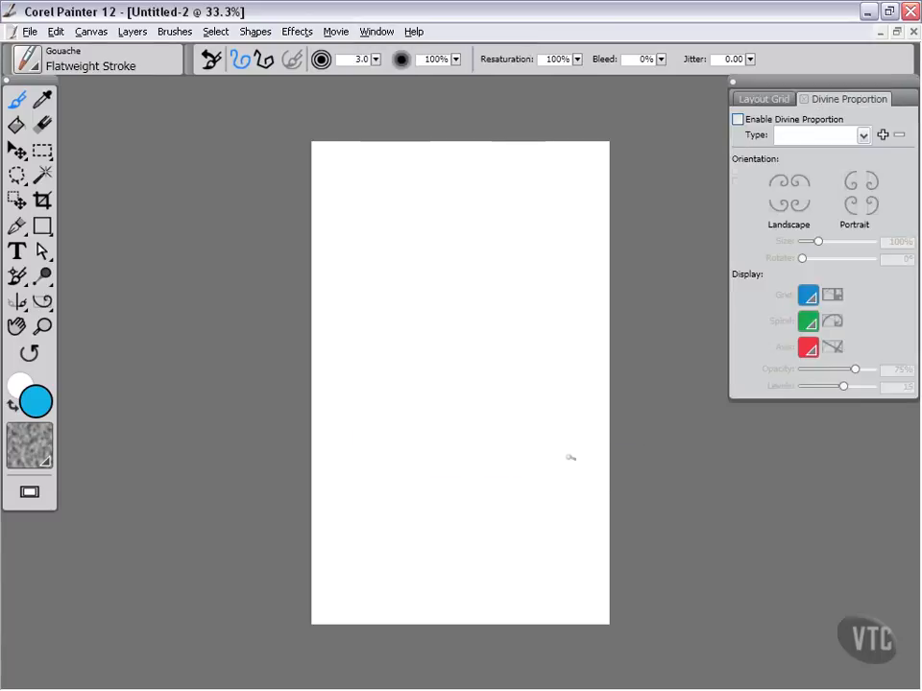
{"action": "left_click_drag", "start_coordinate": [805, 87], "coordinate": [793, 359]}
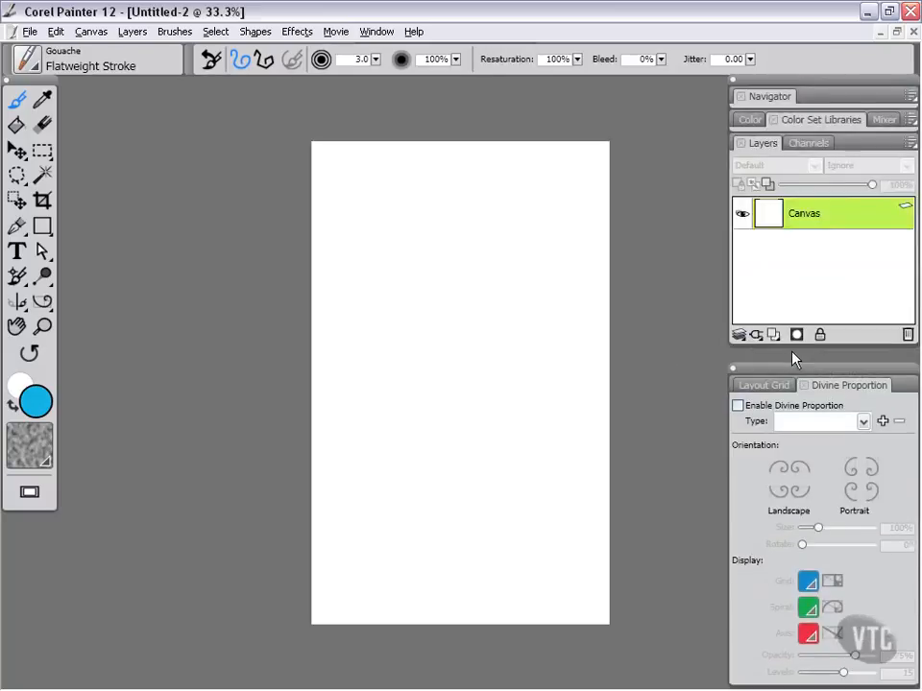
Enable the Divine Proportion guide, trying the portrait orientations and settling on the one with its spiral centred at the canvas's upper left
{"action": "left_click", "coordinate": [737, 391]}
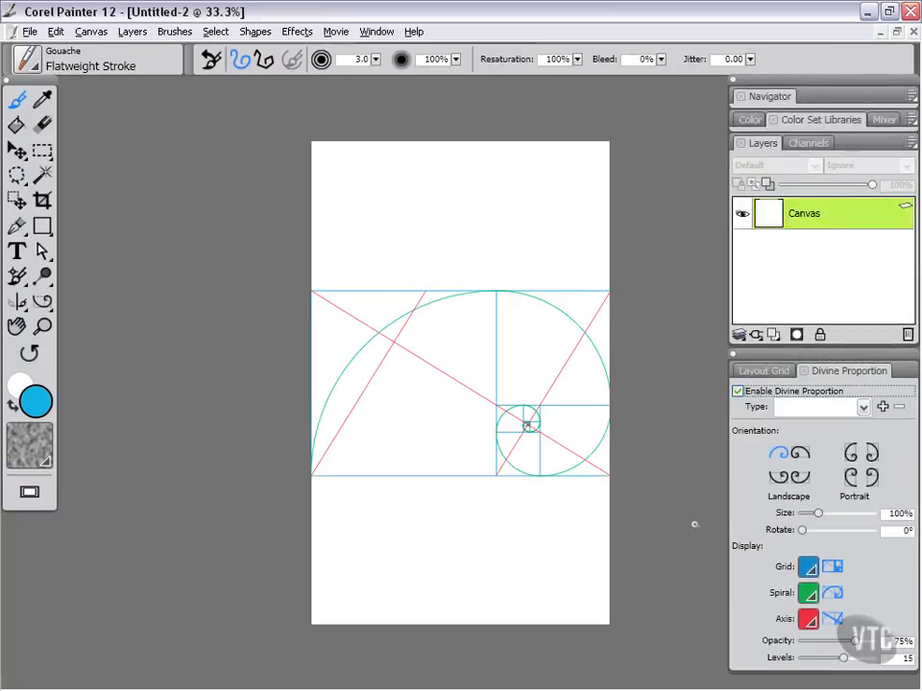
{"action": "left_click", "coordinate": [854, 458]}
{"action": "left_click", "coordinate": [871, 453]}
{"action": "left_click", "coordinate": [851, 477]}
{"action": "left_click", "coordinate": [871, 477]}
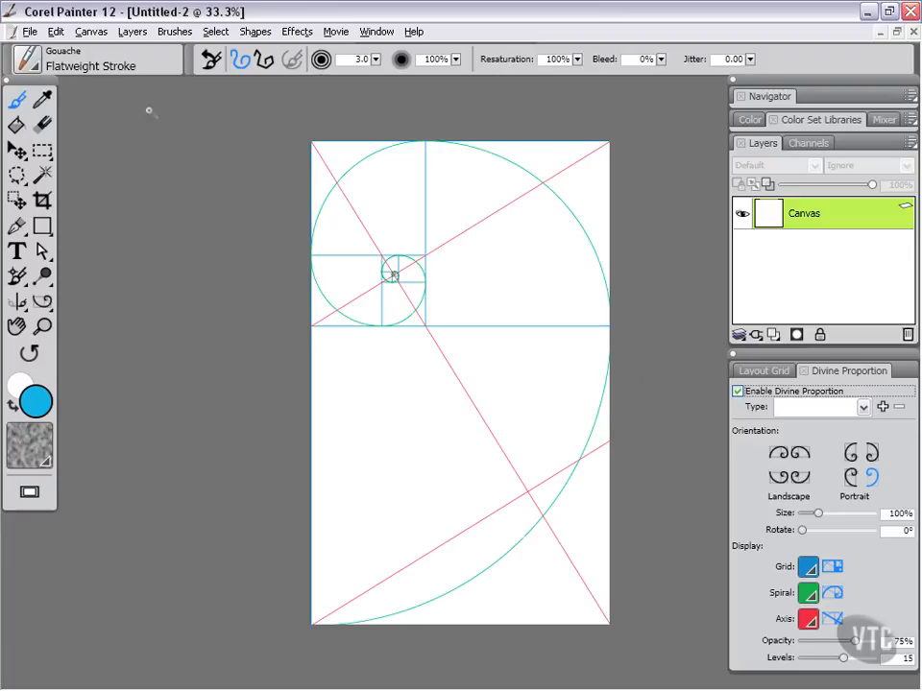
In the image's Resize settings, use inches for width and height and set the height to 11 inches with the file size constrained
{"action": "left_click", "coordinate": [91, 35]}
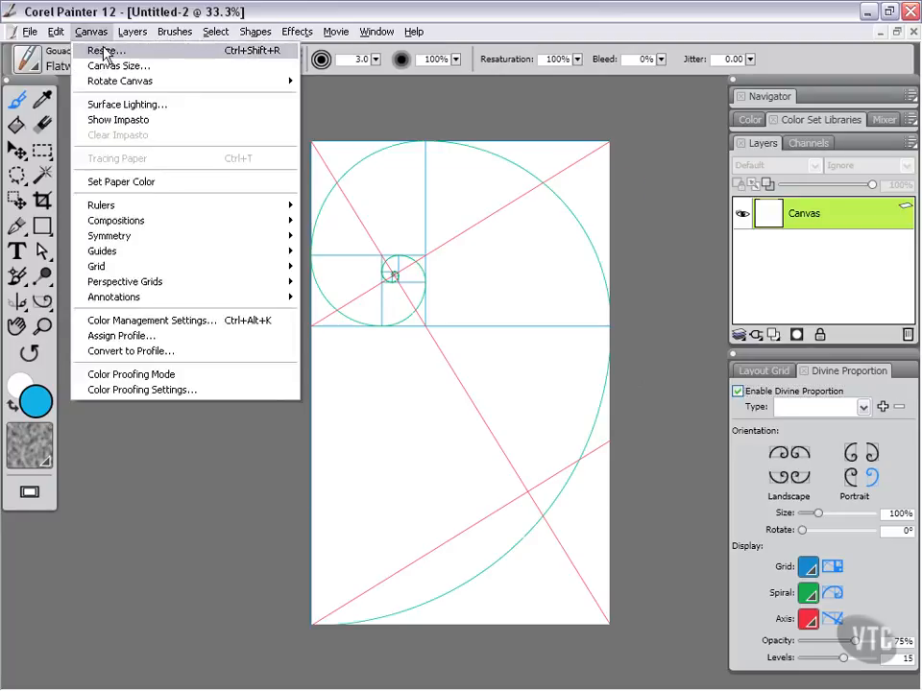
{"action": "left_click", "coordinate": [104, 52]}
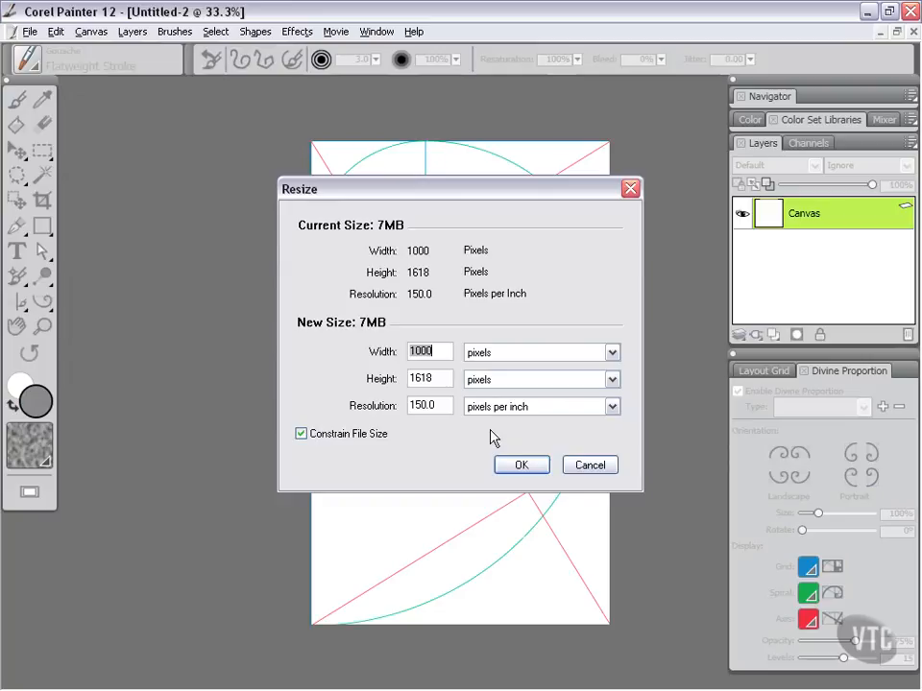
{"action": "left_click", "coordinate": [611, 353]}
{"action": "left_click", "coordinate": [571, 382]}
{"action": "left_click", "coordinate": [612, 380]}
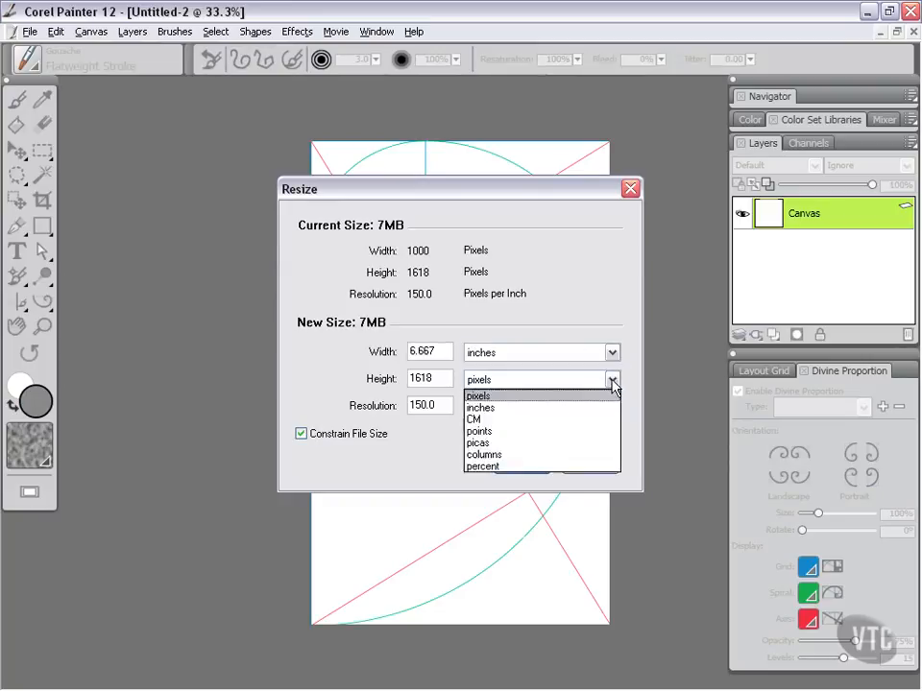
{"action": "left_click", "coordinate": [567, 408]}
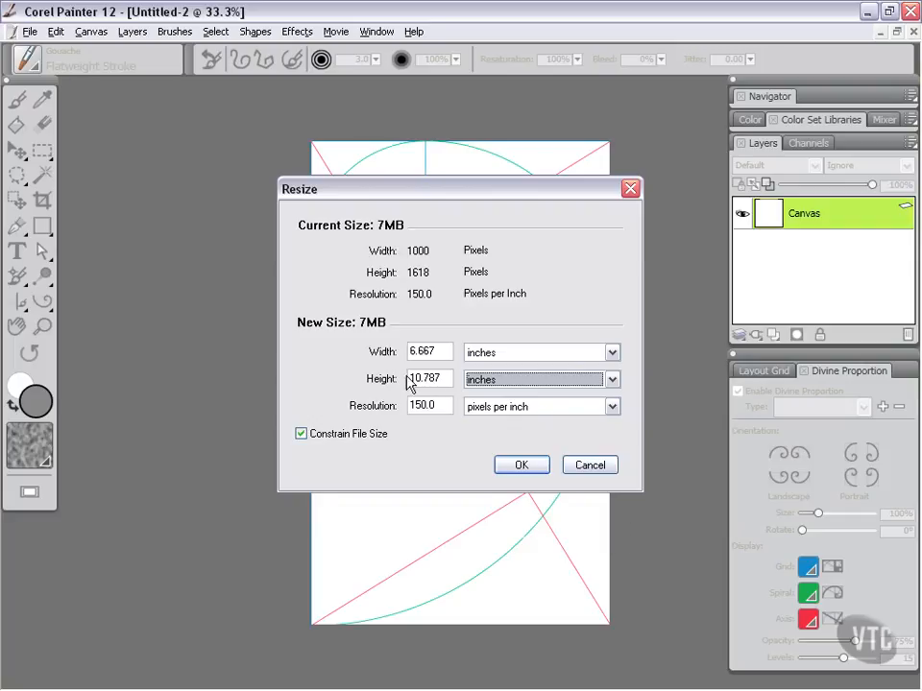
{"action": "left_click_drag", "start_coordinate": [448, 380], "coordinate": [411, 382]}
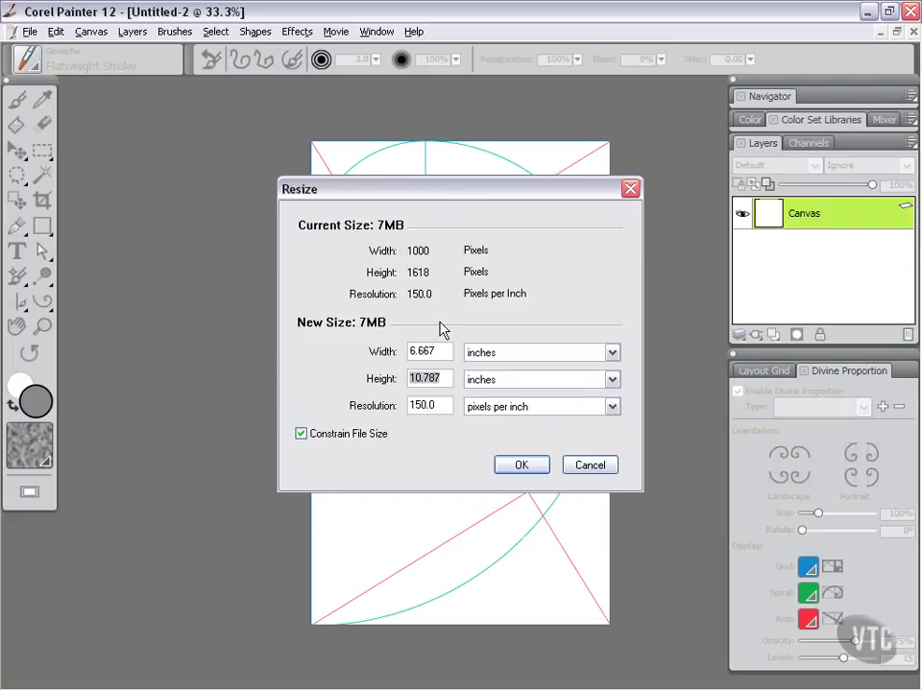
{"action": "type", "text": "11."}
{"action": "left_click", "coordinate": [441, 404]}
Turn off Constrain File Size, set the resolution to 300 pixels per inch and apply the resize
{"action": "left_click", "coordinate": [302, 435]}
{"action": "left_click_drag", "start_coordinate": [444, 404], "coordinate": [403, 408]}
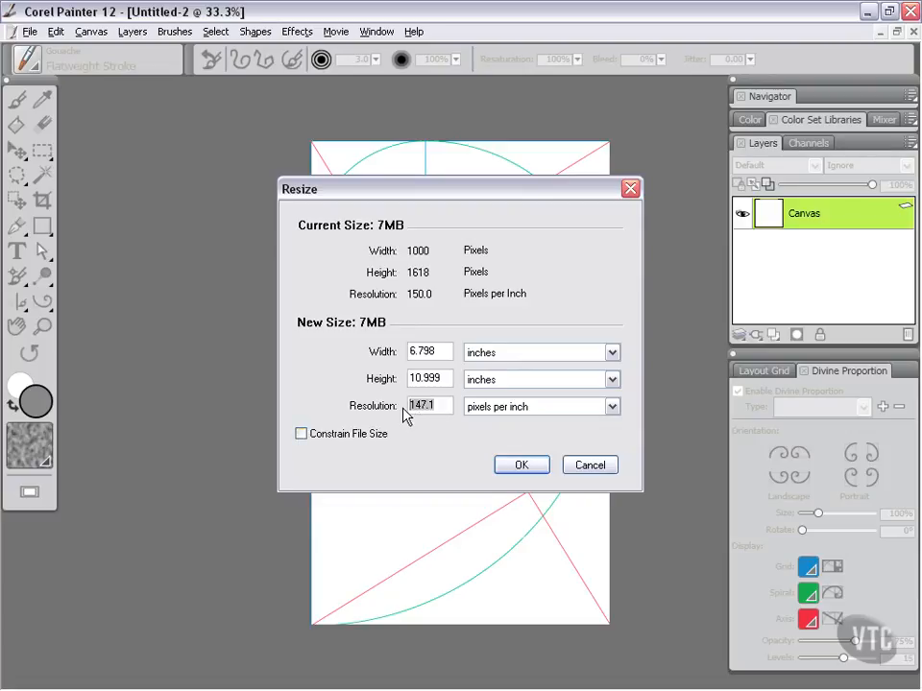
{"action": "type", "text": "300"}
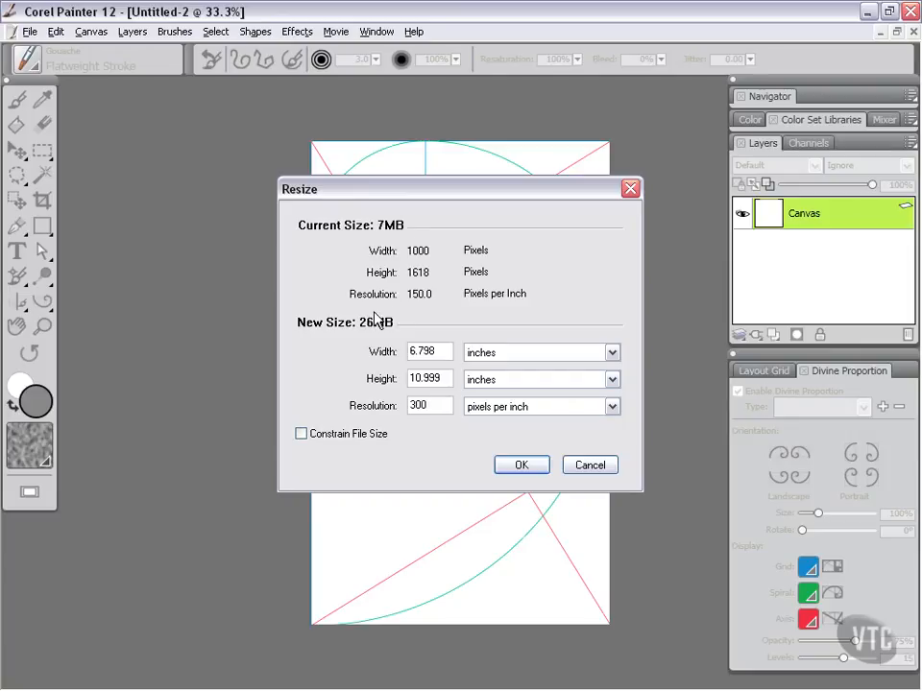
{"action": "left_click", "coordinate": [528, 468]}
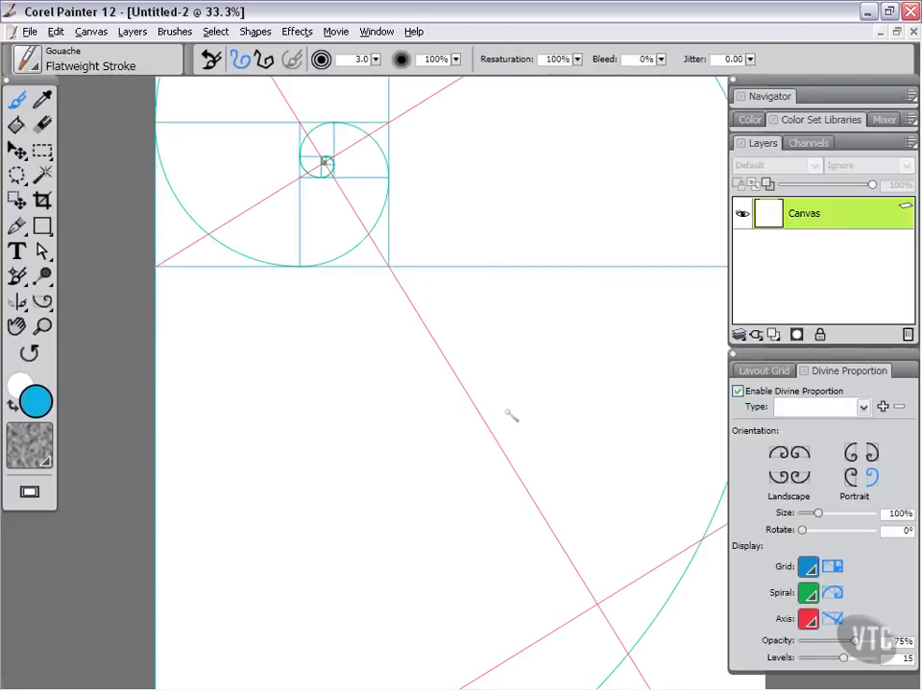
Select the entire resized canvas
{"action": "key", "text": "ctrl+minus"}
{"action": "key", "text": "ctrl+minus"}
{"action": "key", "text": "ctrl+minus"}
{"action": "key", "text": "ctrl+minus"}
{"action": "key", "text": "ctrl+minus"}
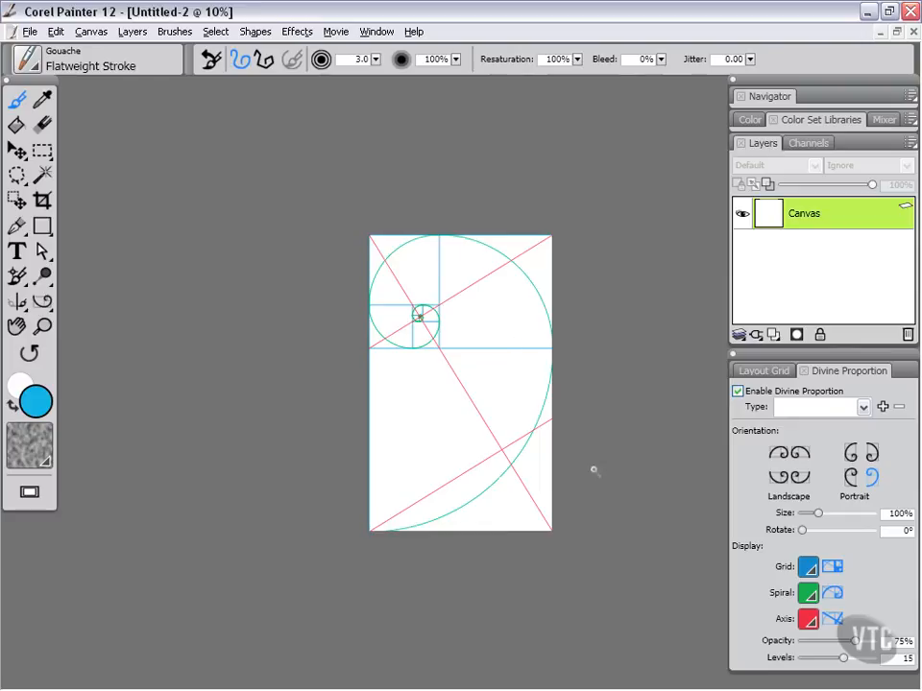
{"action": "left_click", "coordinate": [214, 36]}
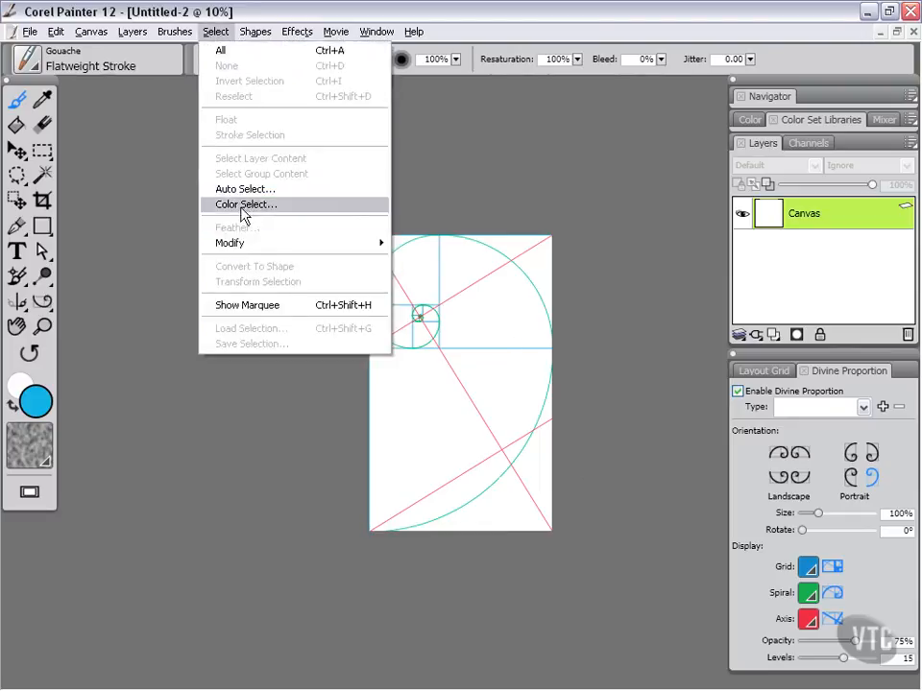
{"action": "left_click", "coordinate": [241, 54]}
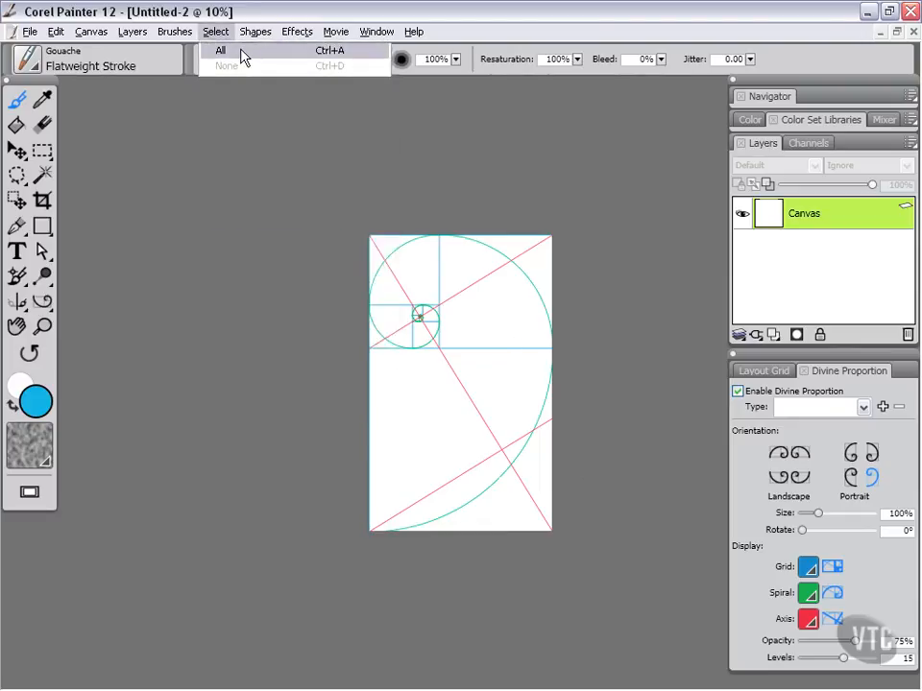
Check the active brush library, the Gouache Flatweight Stroke variant and the current blue main color
{"action": "left_click", "coordinate": [30, 58]}
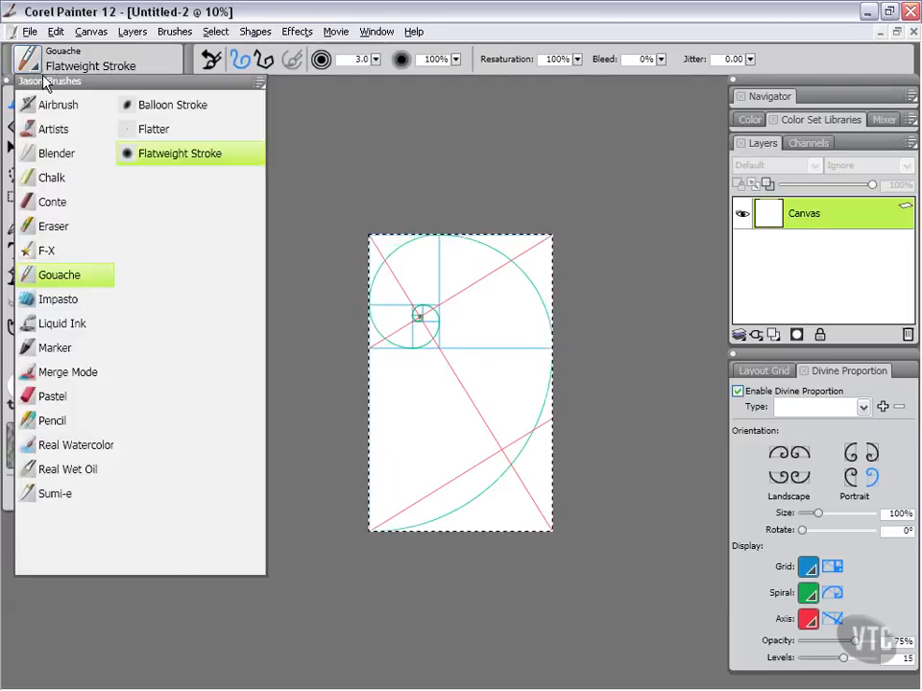
{"action": "left_click", "coordinate": [260, 83]}
{"action": "mouse_move", "coordinate": [394, 197]}
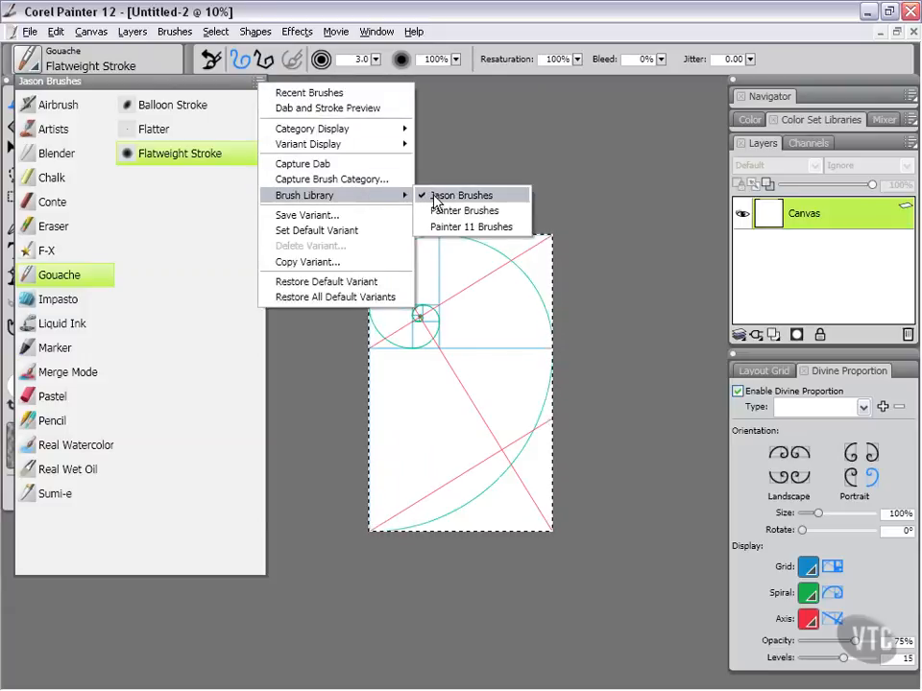
{"action": "left_click", "coordinate": [200, 84]}
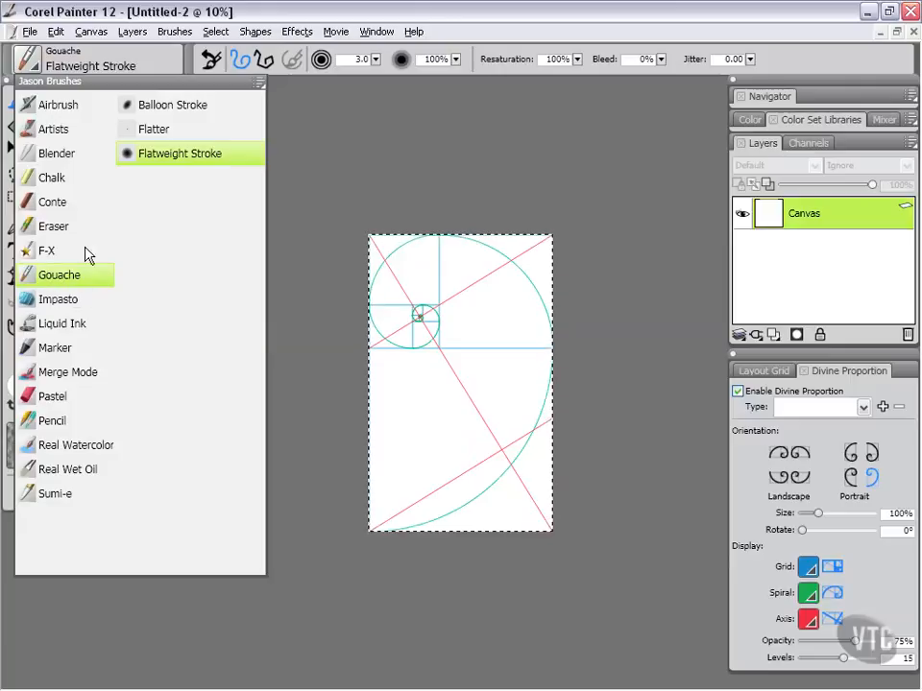
{"action": "left_click", "coordinate": [340, 10]}
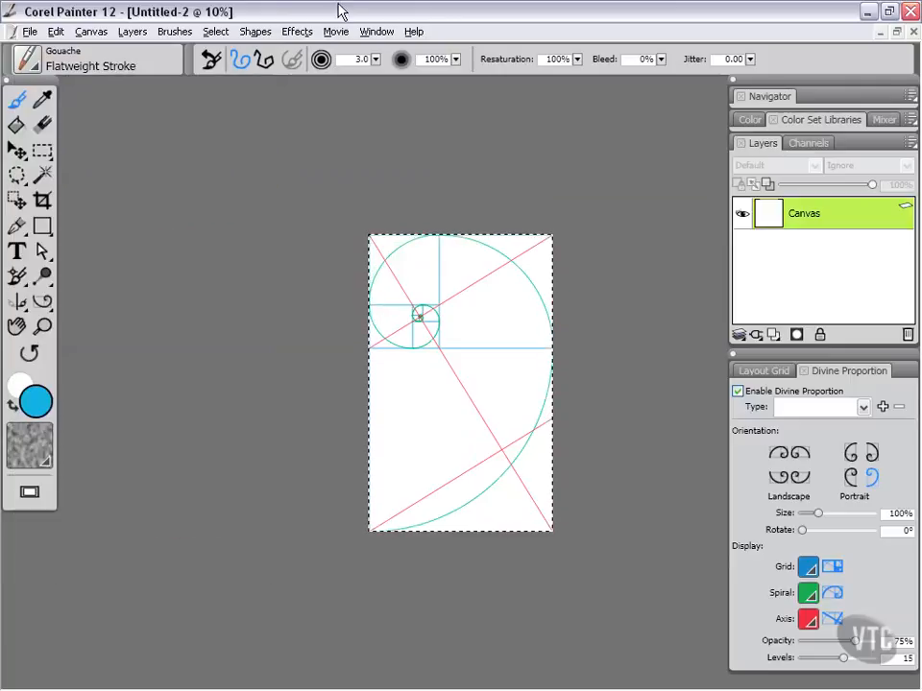
{"action": "left_click", "coordinate": [33, 401]}
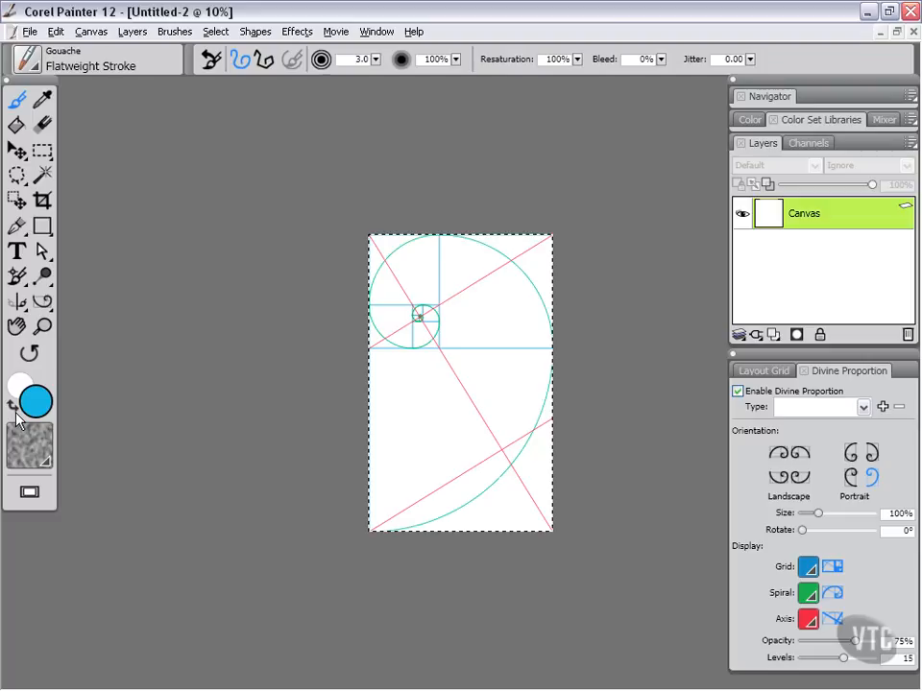
Enlarge the canvas by adding 38 pixels to the top, left, bottom and right
{"action": "left_click", "coordinate": [94, 32]}
{"action": "left_click", "coordinate": [103, 66]}
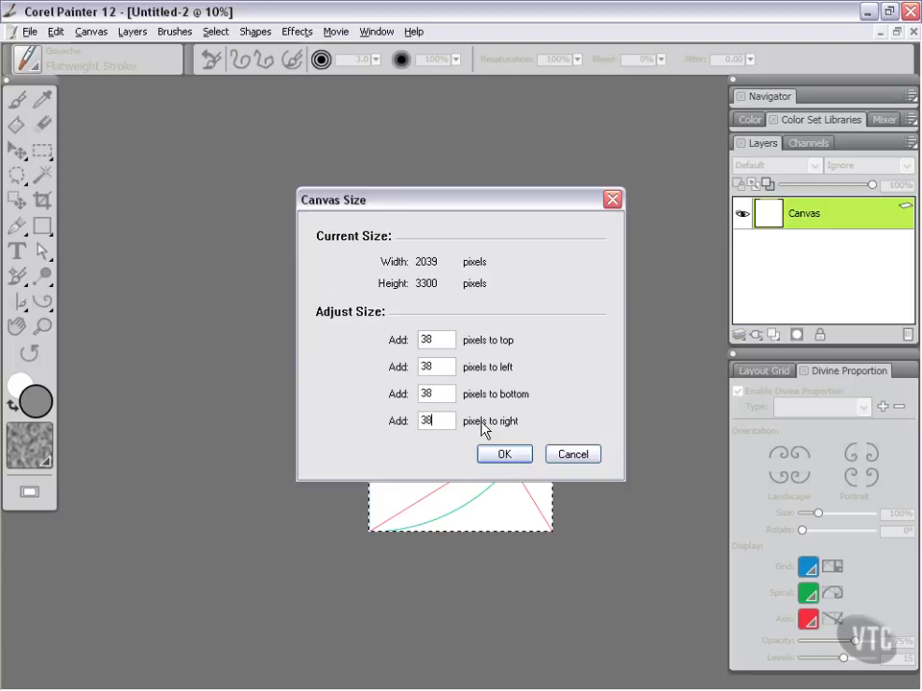
{"action": "left_click", "coordinate": [516, 463]}
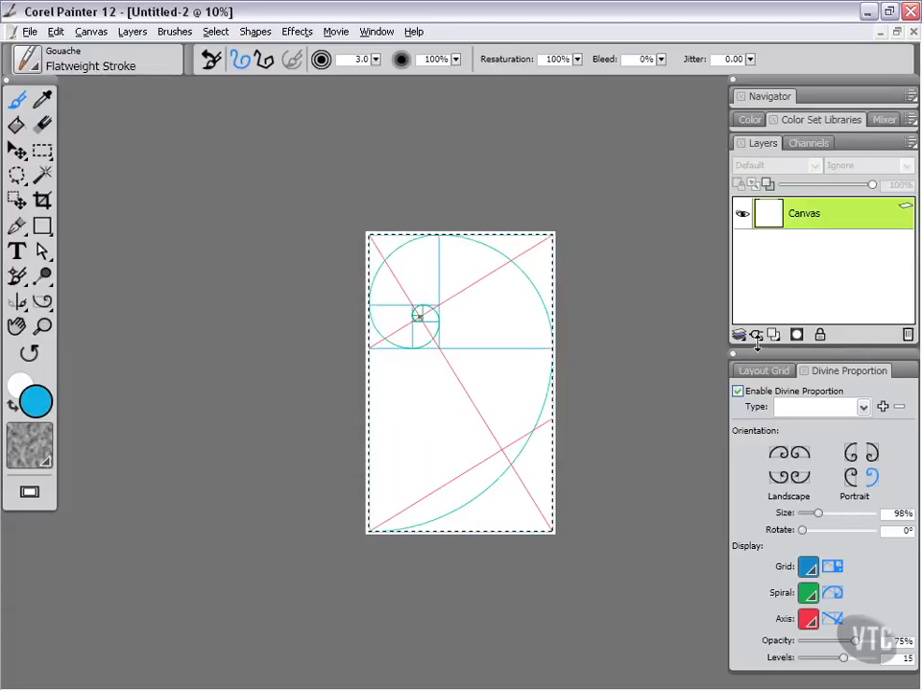
Add a new layer and stroke the selection on it with the blue Flatweight Stroke brush
{"action": "left_click", "coordinate": [773, 336]}
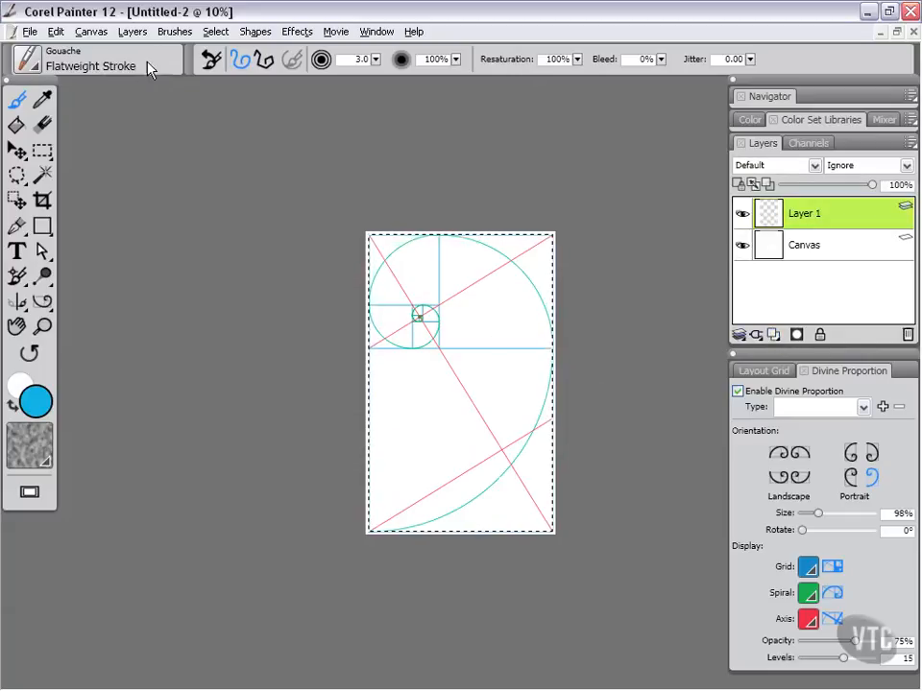
{"action": "left_click", "coordinate": [215, 31]}
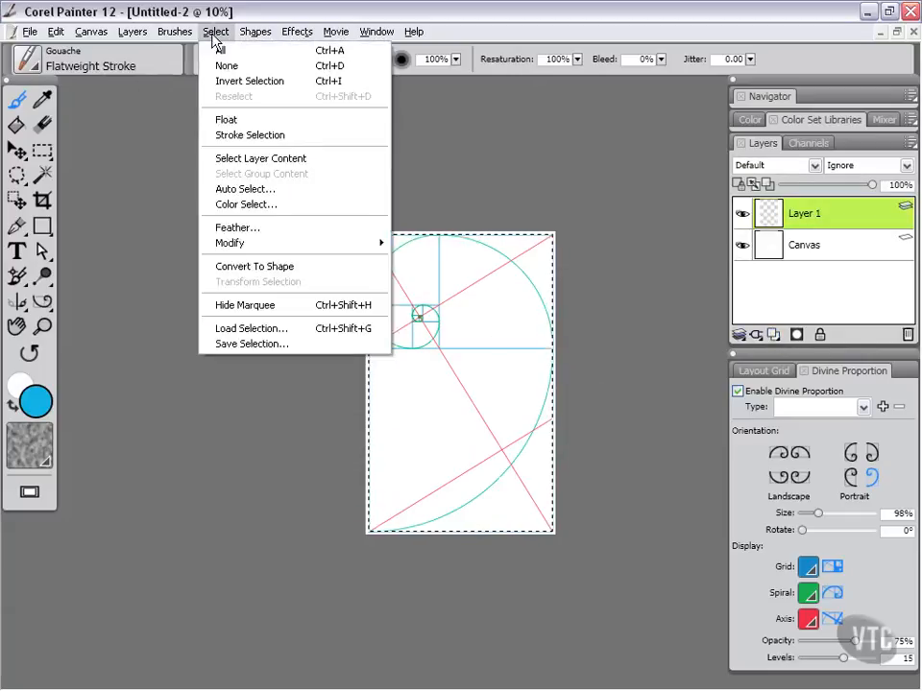
{"action": "left_click", "coordinate": [273, 136]}
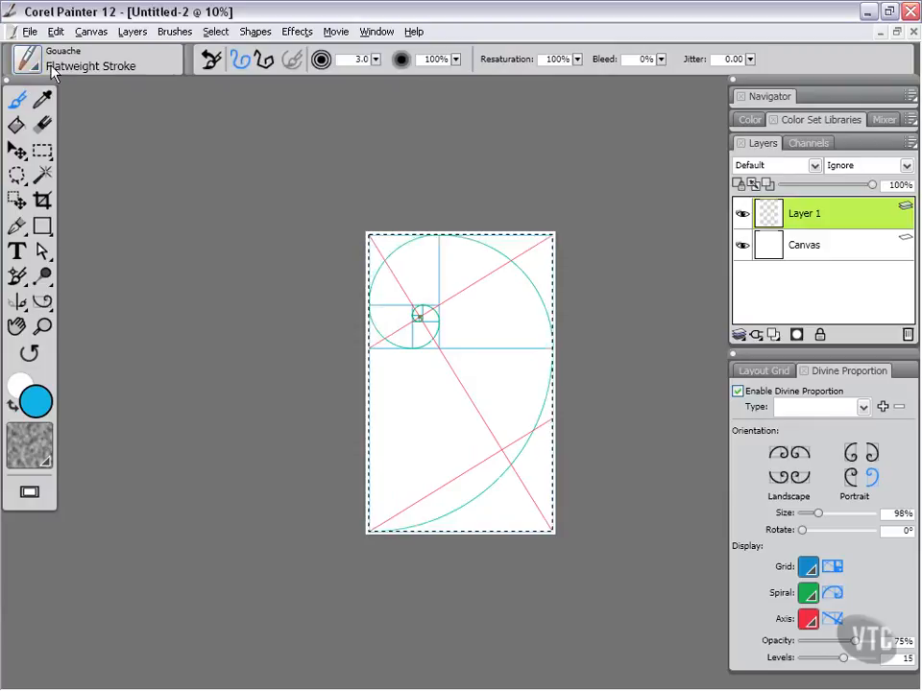
Set the border layer's composite method to Multiply and lock the layer
{"action": "left_click", "coordinate": [814, 167]}
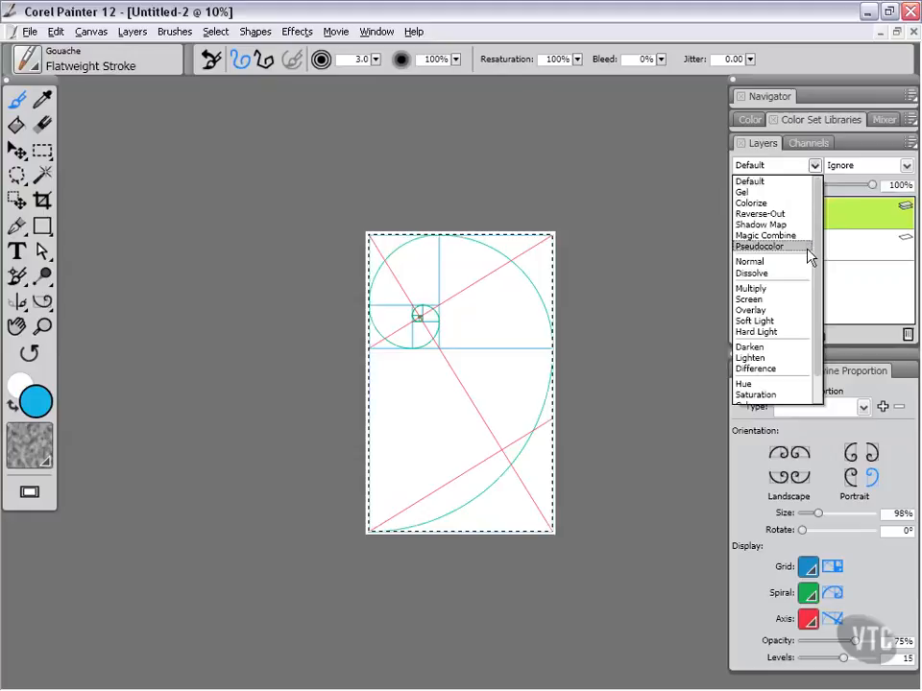
{"action": "left_click", "coordinate": [786, 288]}
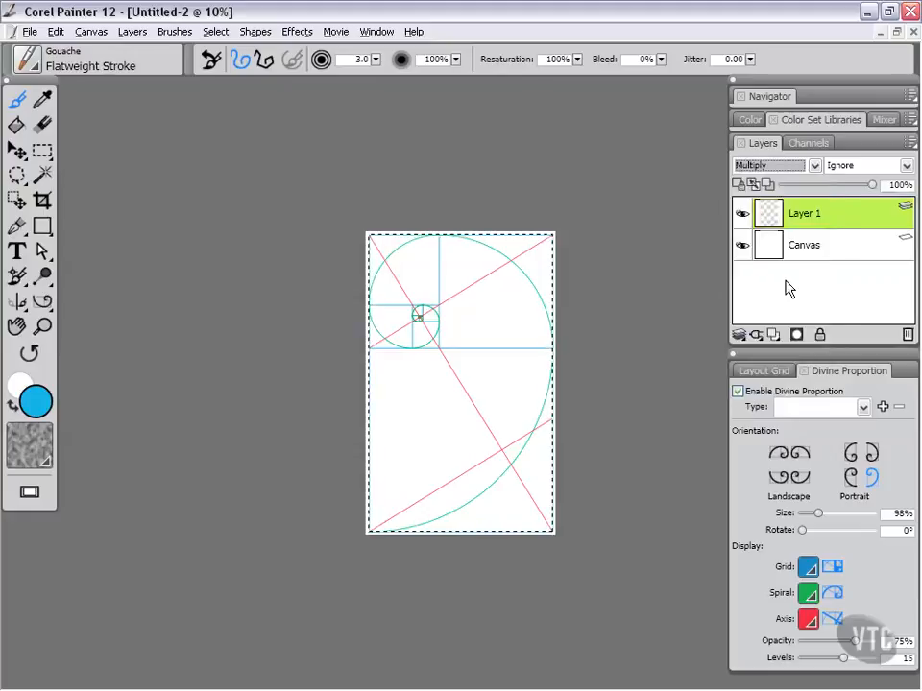
{"action": "left_click", "coordinate": [904, 220]}
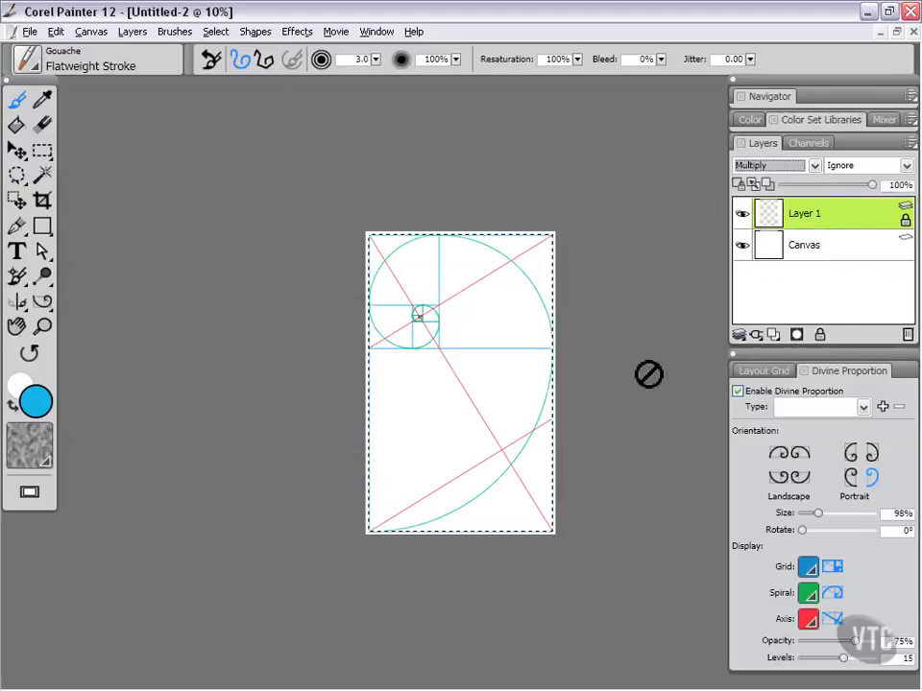
Disable the Divine Proportion guide and clear the selection
{"action": "left_click", "coordinate": [738, 390]}
{"action": "key", "text": "ctrl+d"}
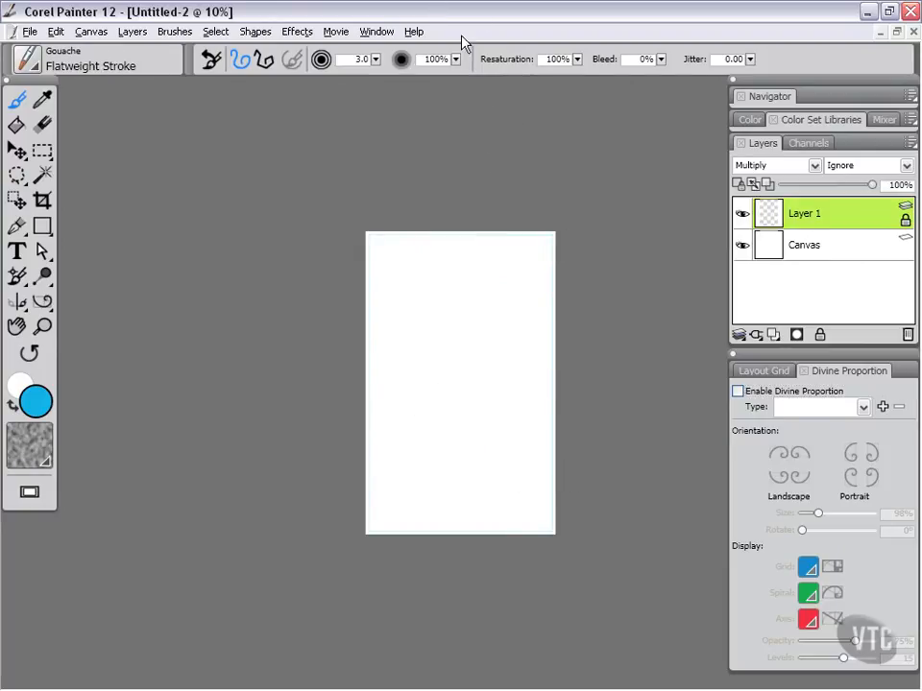
Inspect the blue border line up close by hiding Layer 1 and showing it again
{"action": "key", "text": "ctrl+plus"}
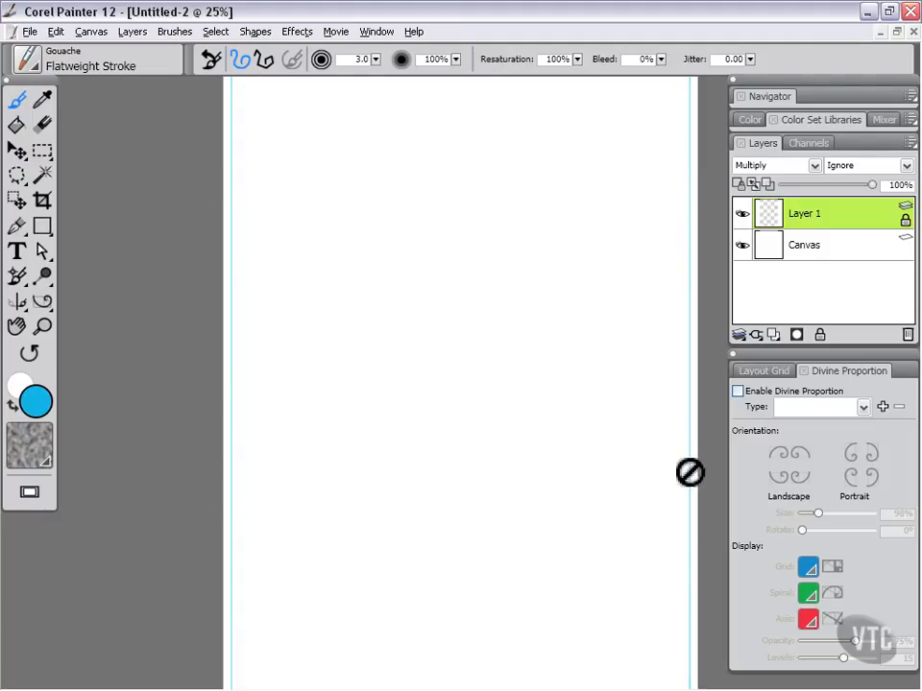
{"action": "left_click", "coordinate": [742, 214]}
{"action": "left_click", "coordinate": [742, 214]}
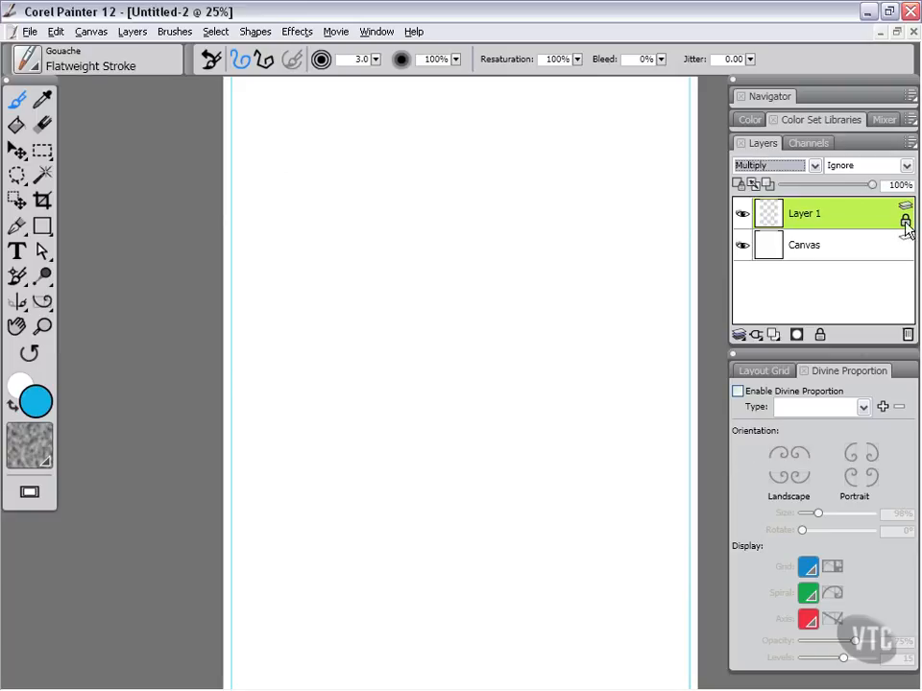
Make the Canvas layer active and turn the Divine Proportion guide back on
{"action": "left_click", "coordinate": [826, 246]}
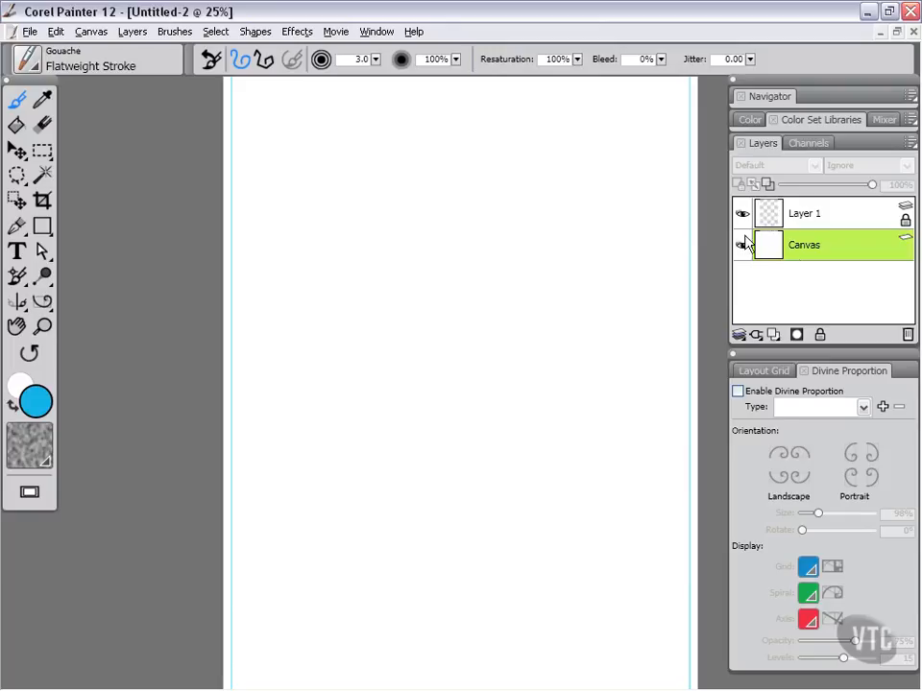
{"action": "left_click", "coordinate": [737, 393]}
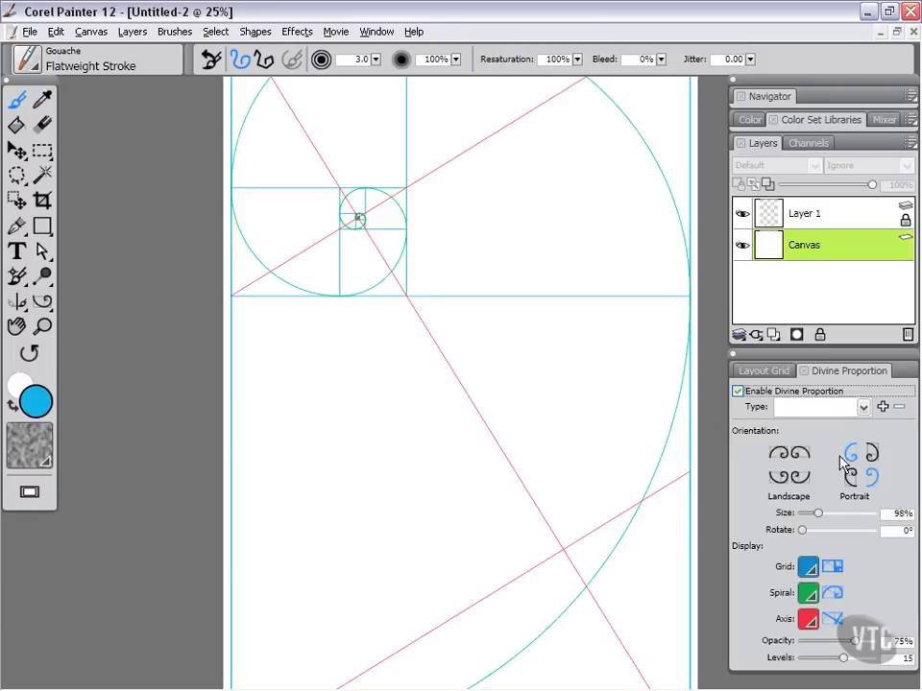
{"action": "left_click", "coordinate": [30, 31]}
{"action": "left_click", "coordinate": [58, 190]}
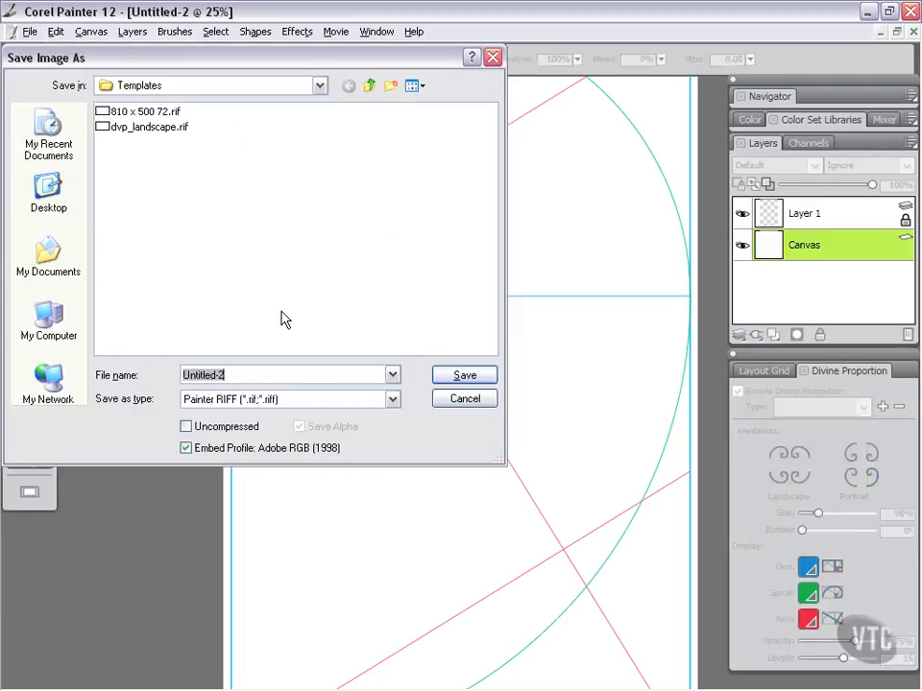
{"action": "left_click", "coordinate": [48, 191]}
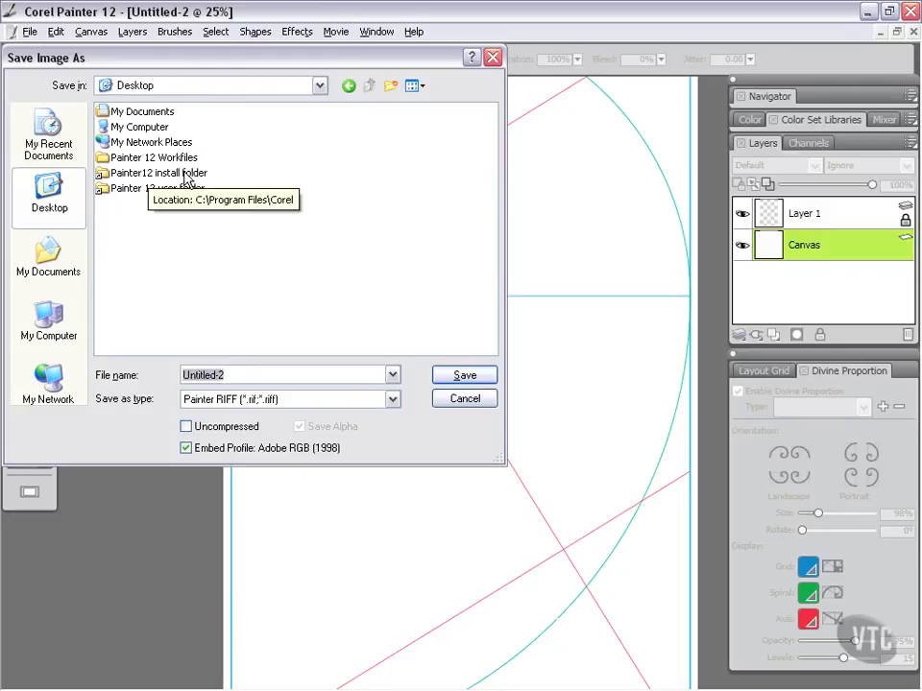
{"action": "double_click", "coordinate": [147, 178]}
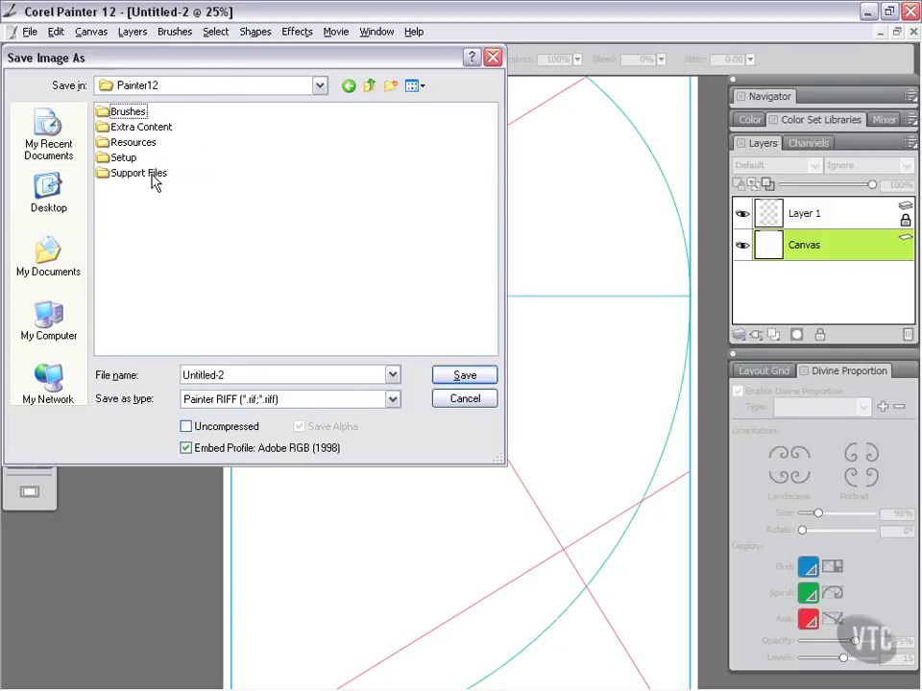
{"action": "double_click", "coordinate": [149, 178]}
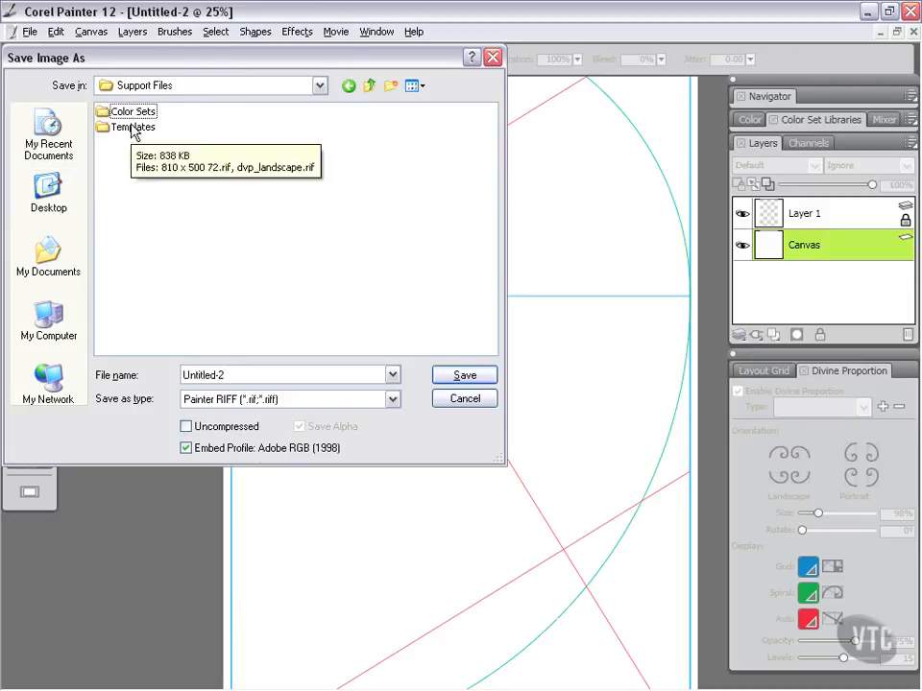
{"action": "double_click", "coordinate": [130, 129]}
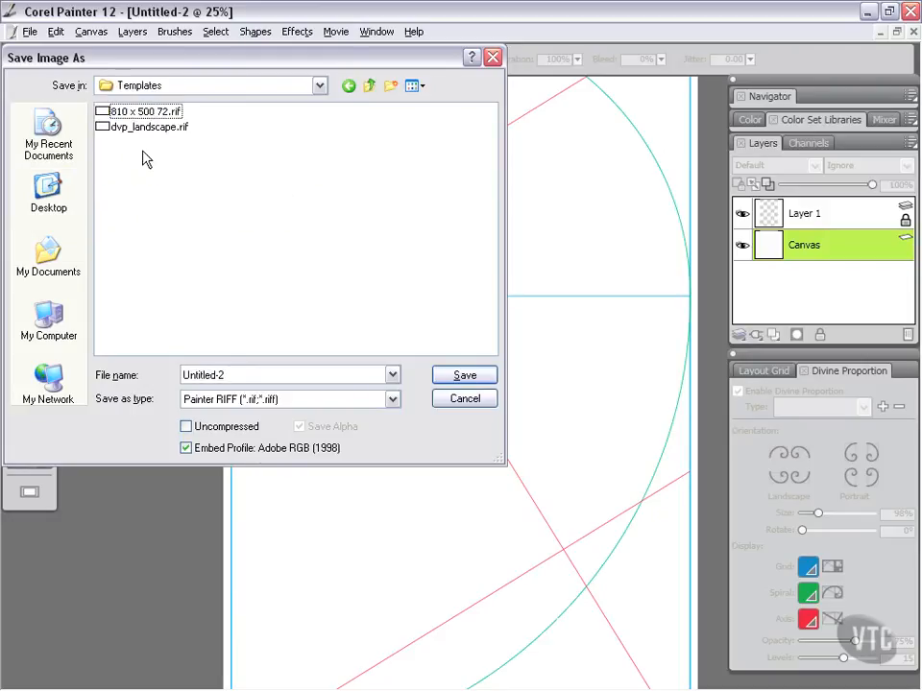
{"action": "left_click", "coordinate": [461, 403]}
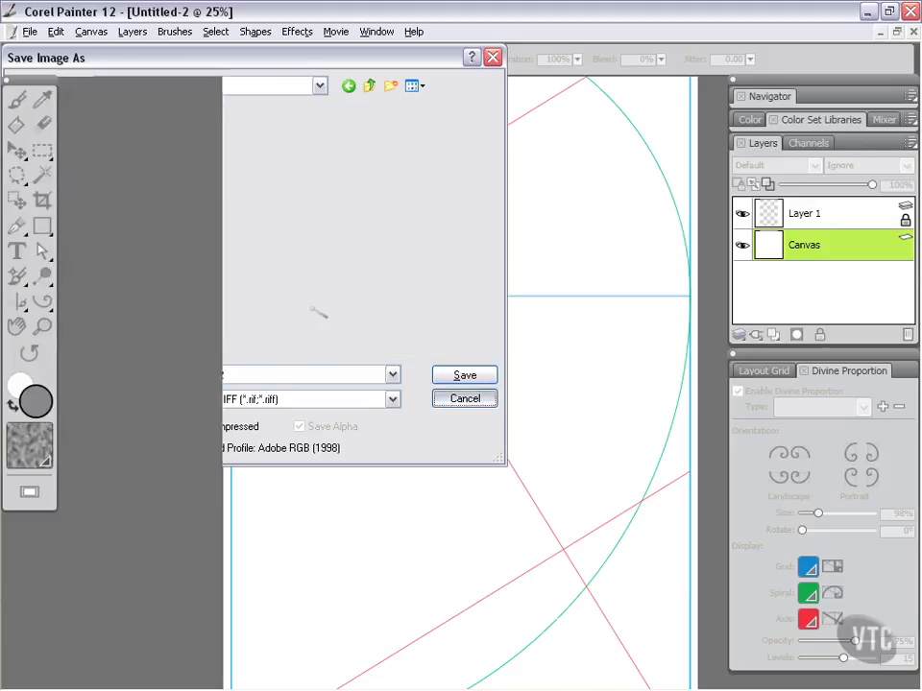
Start saving the image and browse to Program Files\Corel\Painter12\Support Files\Templates on the C: drive
{"action": "left_click", "coordinate": [29, 31]}
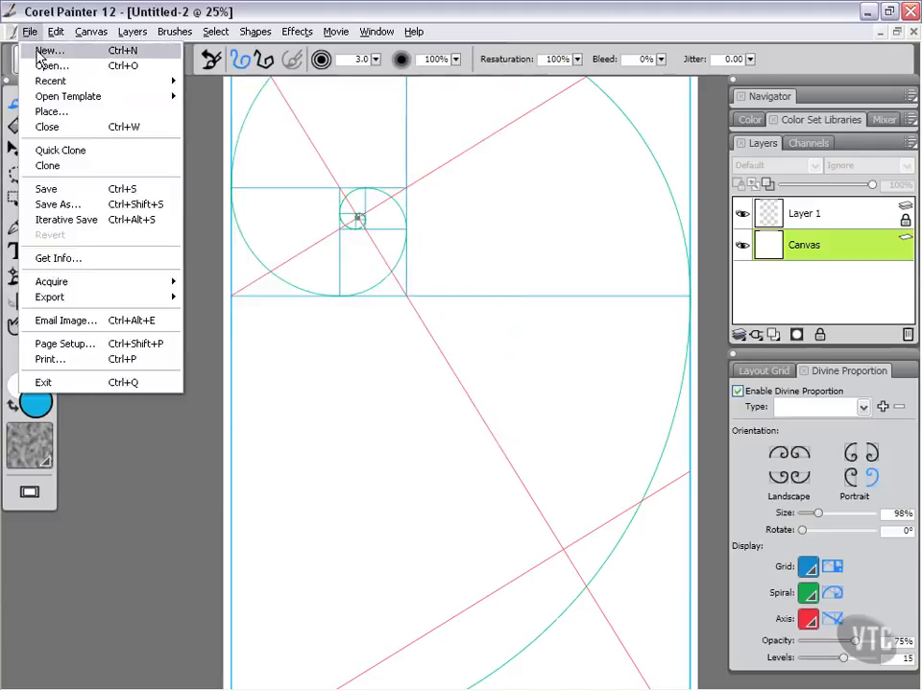
{"action": "left_click", "coordinate": [66, 189]}
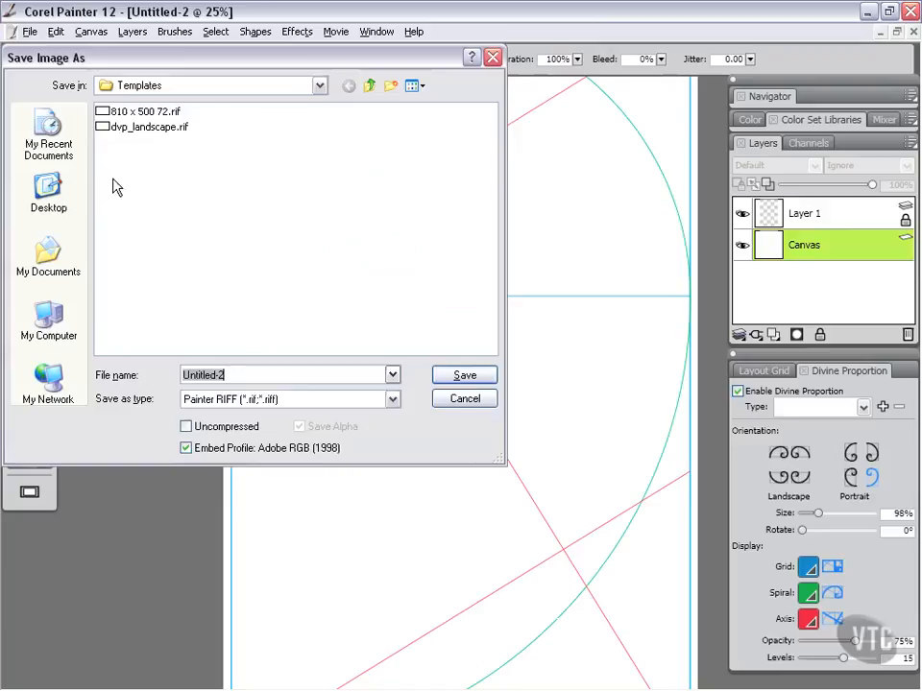
{"action": "left_click", "coordinate": [49, 320]}
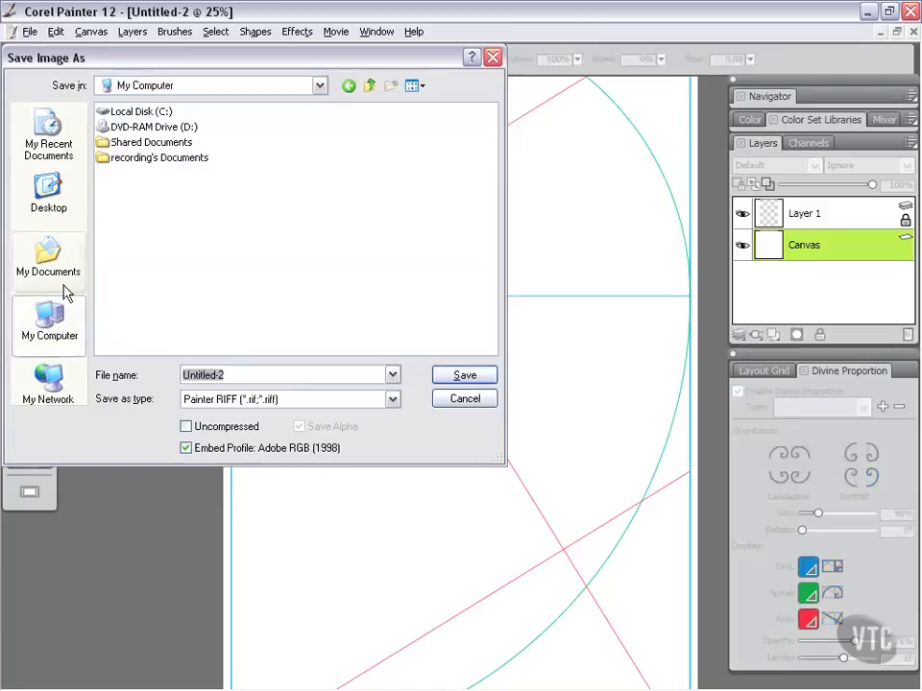
{"action": "double_click", "coordinate": [139, 112]}
{"action": "double_click", "coordinate": [107, 162]}
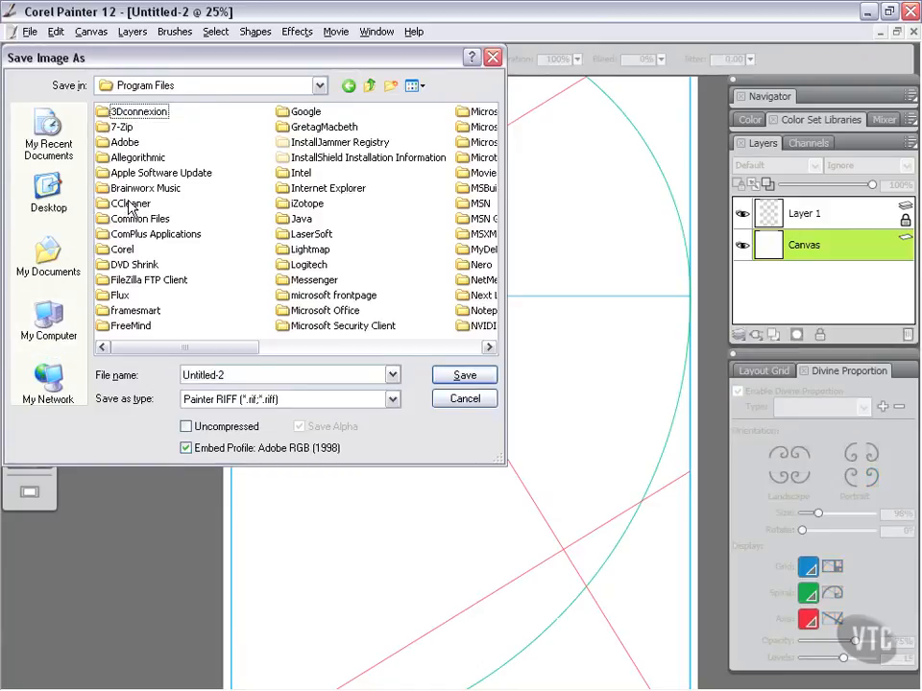
{"action": "double_click", "coordinate": [123, 250]}
{"action": "double_click", "coordinate": [130, 126]}
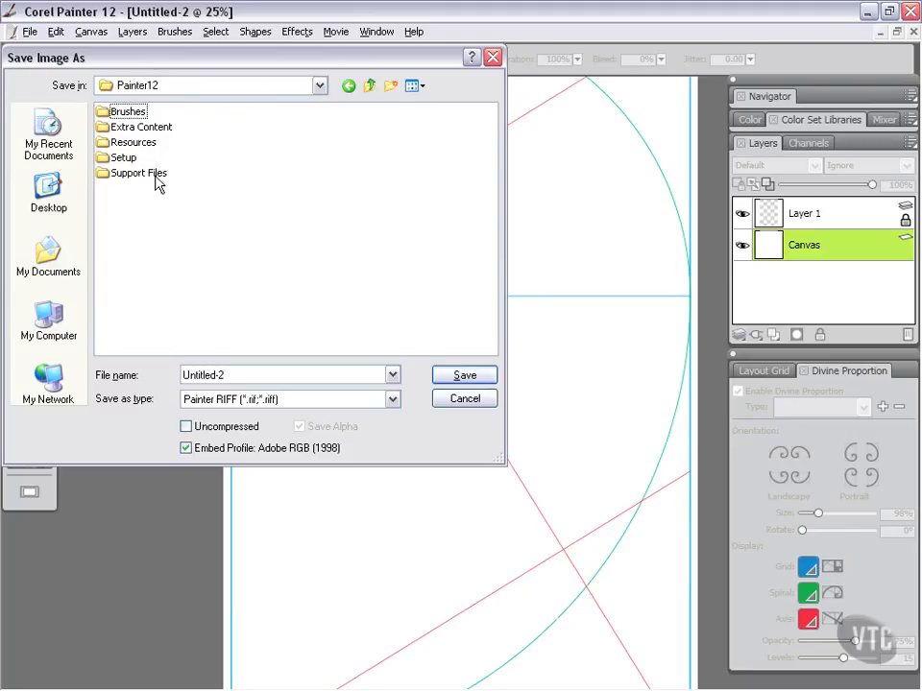
{"action": "double_click", "coordinate": [134, 175]}
{"action": "double_click", "coordinate": [130, 127]}
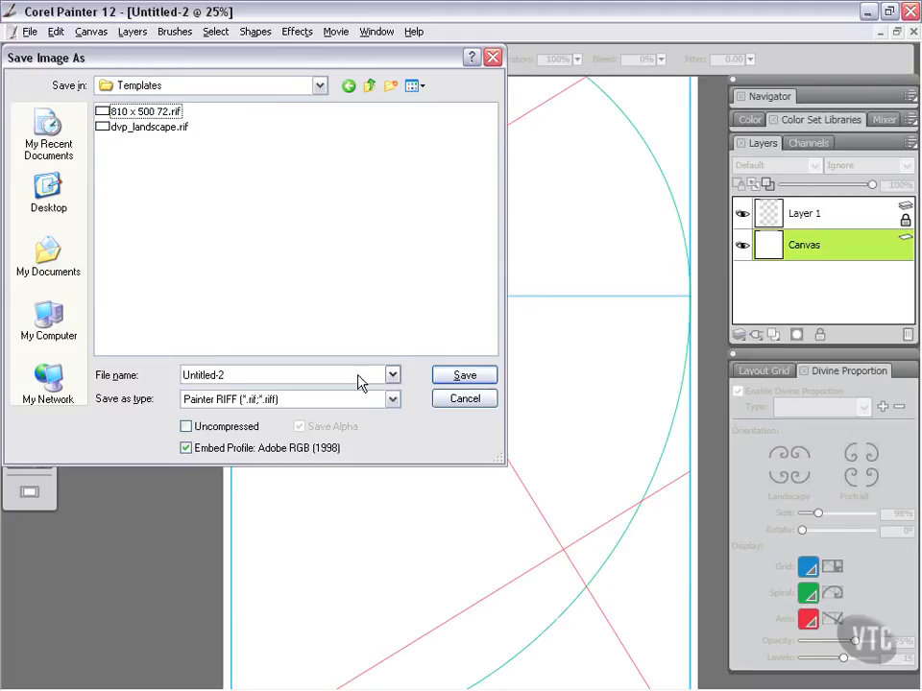
Save the image in the Templates folder as dvp_portrait.rif, basing the name on the existing dvp_landscape.rif
{"action": "left_click", "coordinate": [150, 132]}
{"action": "left_click", "coordinate": [251, 374]}
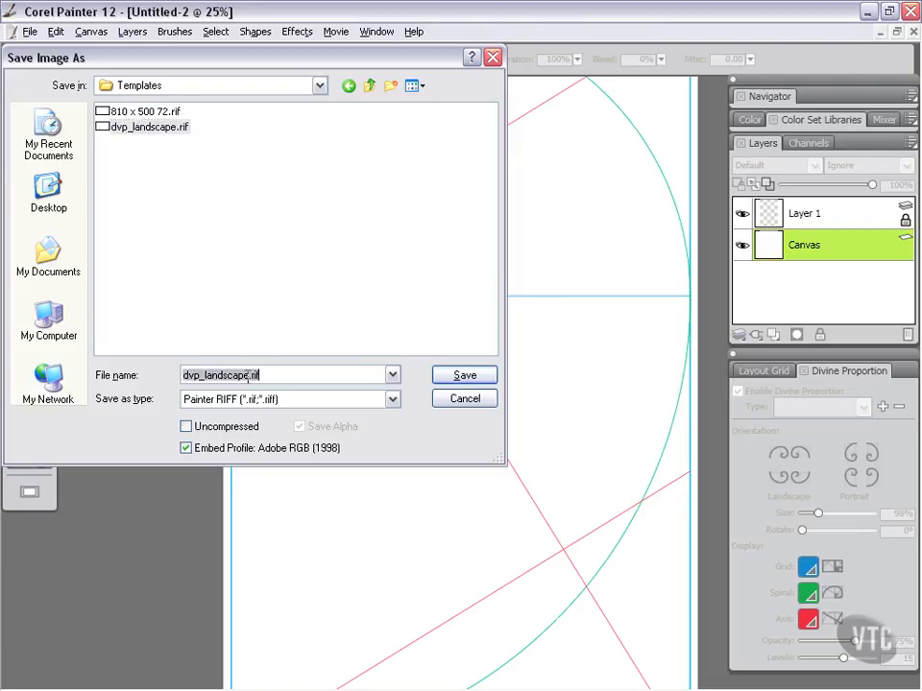
{"action": "left_click_drag", "start_coordinate": [249, 375], "coordinate": [213, 374]}
{"action": "type", "text": "l"}
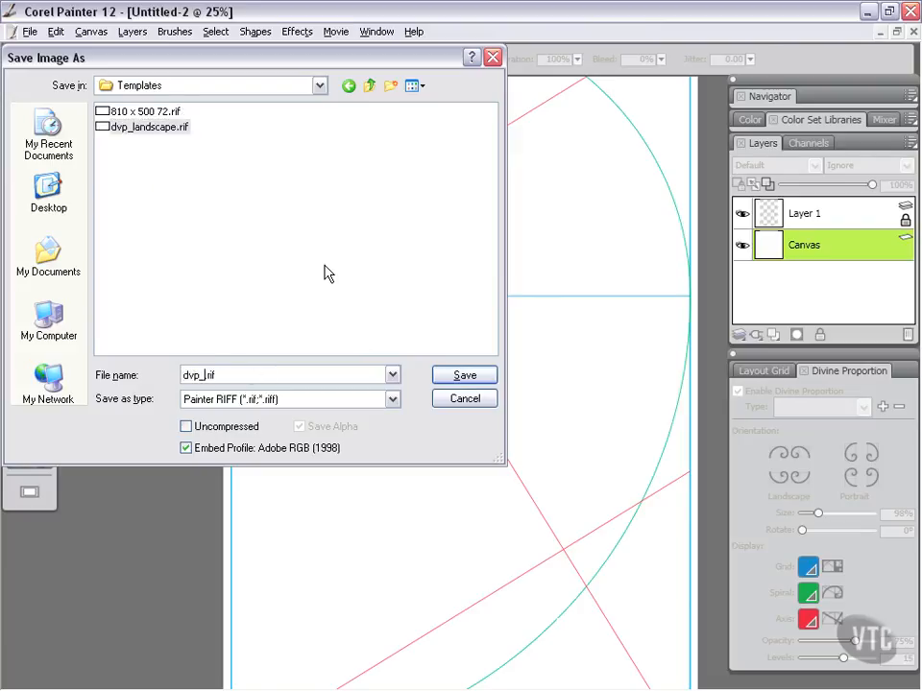
{"action": "type", "text": "portrait"}
{"action": "left_click", "coordinate": [458, 381]}
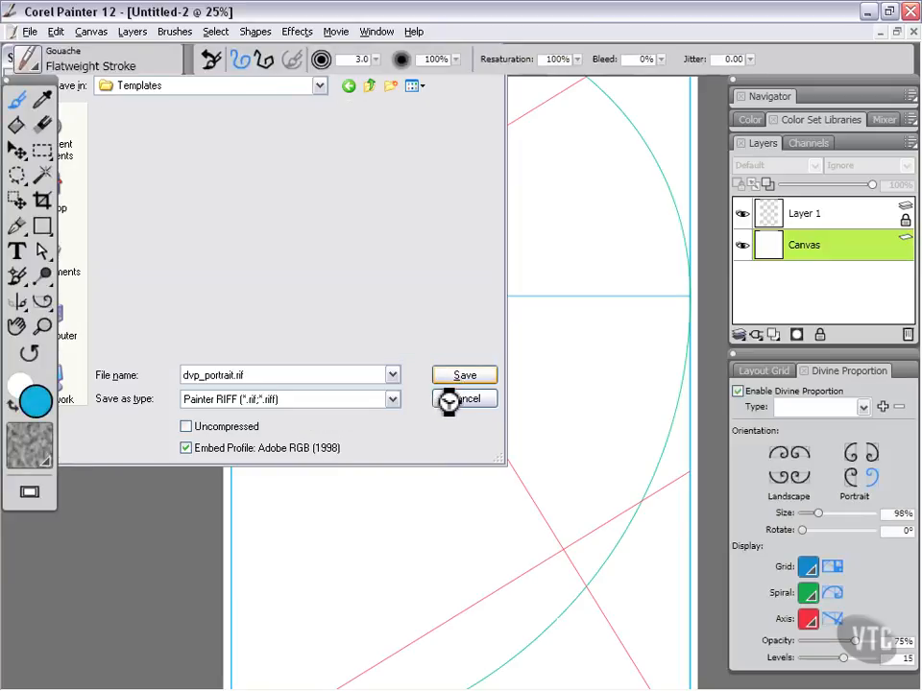
Close the saved document, then quit and relaunch Corel Painter 12 so the template list reloads
{"action": "left_click", "coordinate": [912, 31]}
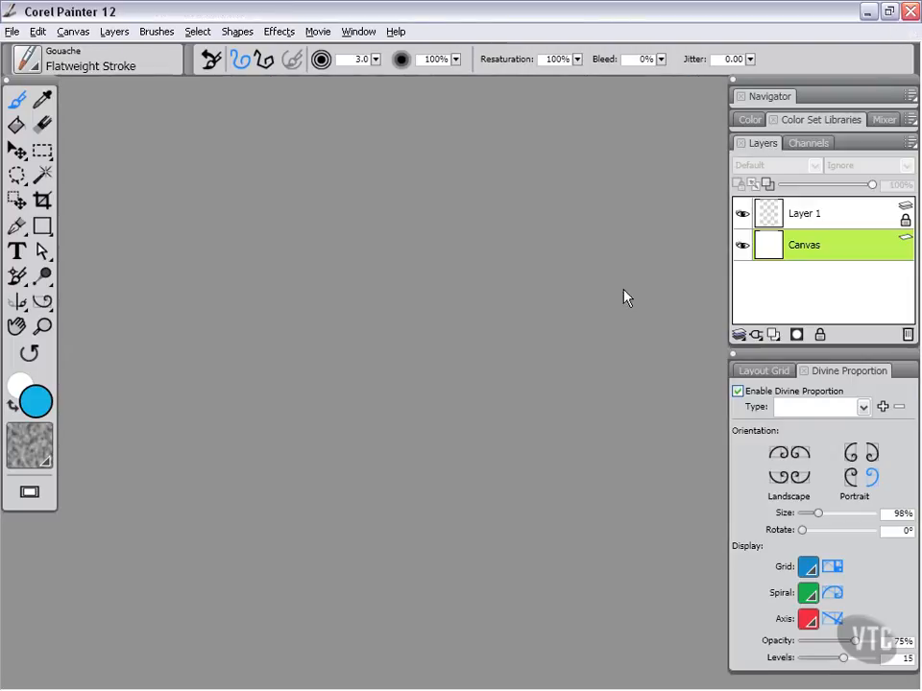
{"action": "key", "text": "Tab"}
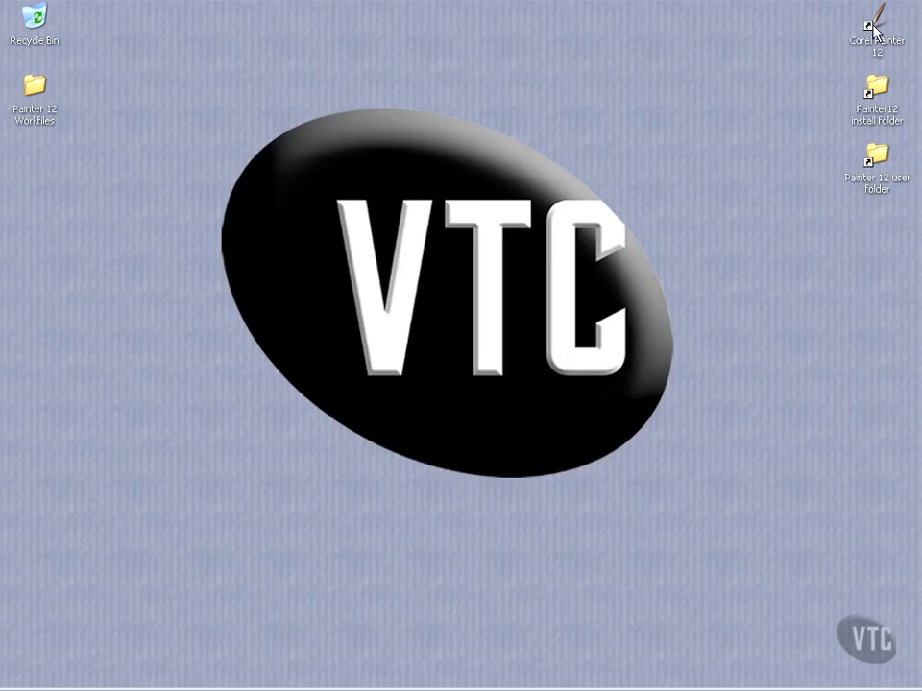
{"action": "double_click", "coordinate": [872, 36]}
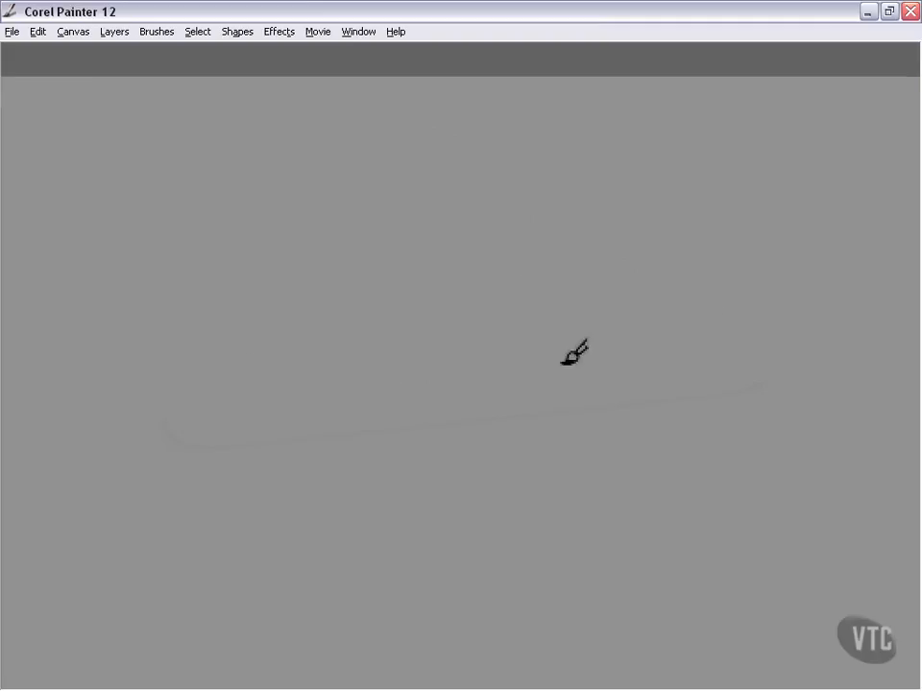
Open a new document from the dvp_portrait template
{"action": "left_click", "coordinate": [12, 33]}
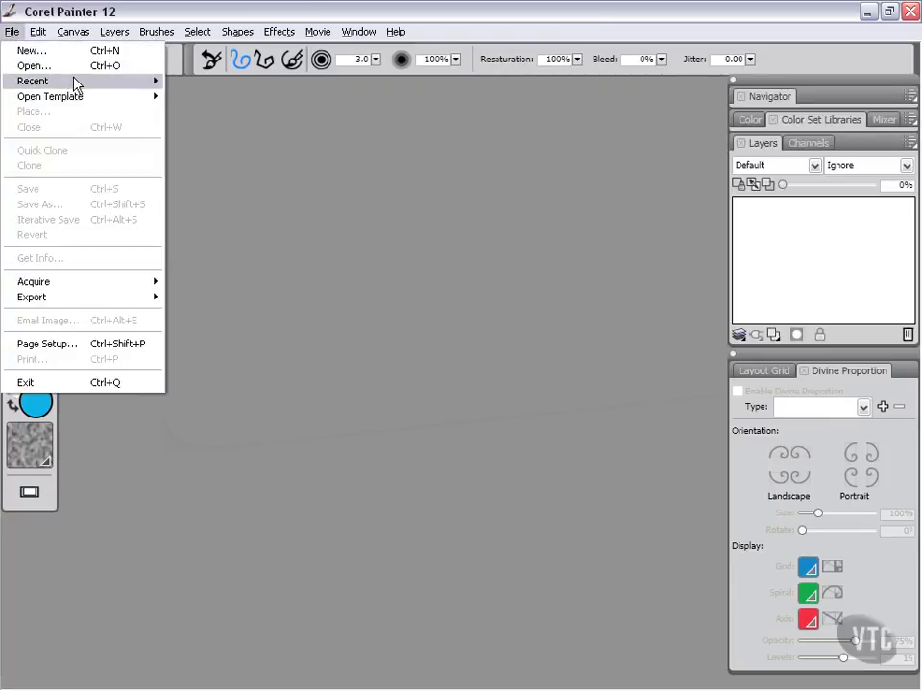
{"action": "mouse_move", "coordinate": [84, 99]}
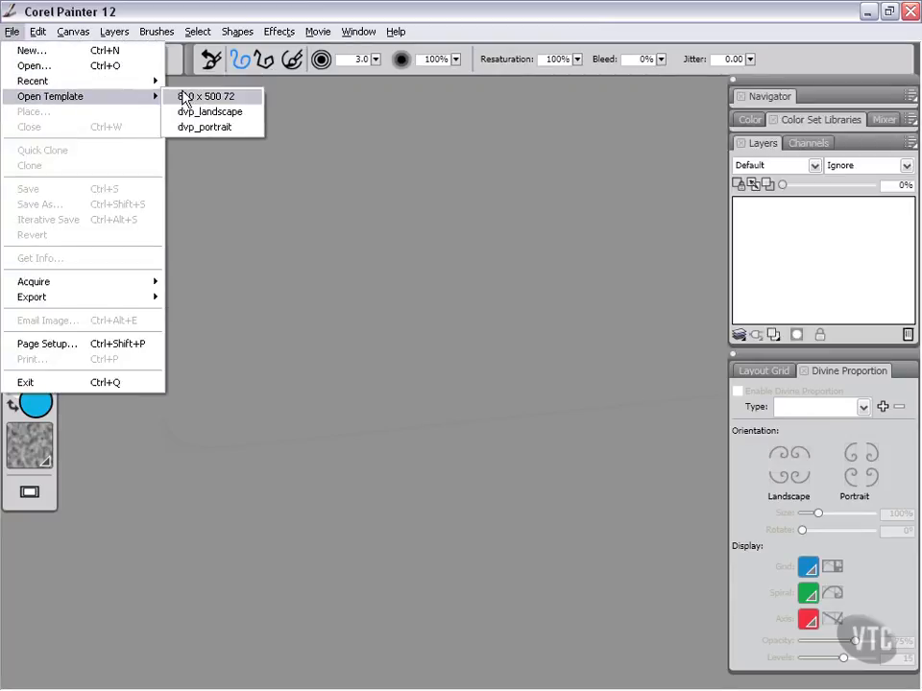
{"action": "left_click", "coordinate": [220, 134]}
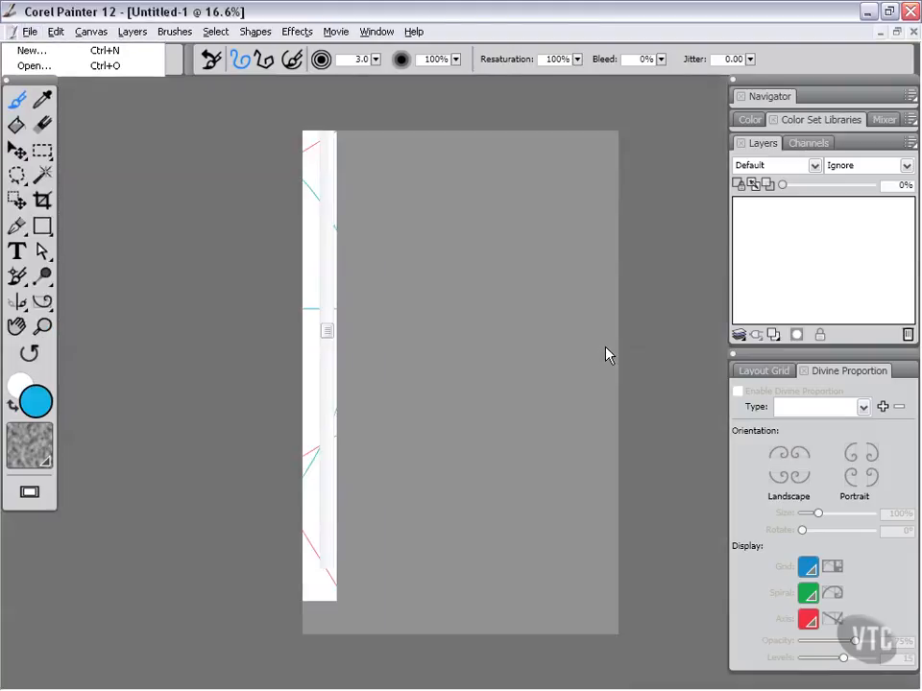